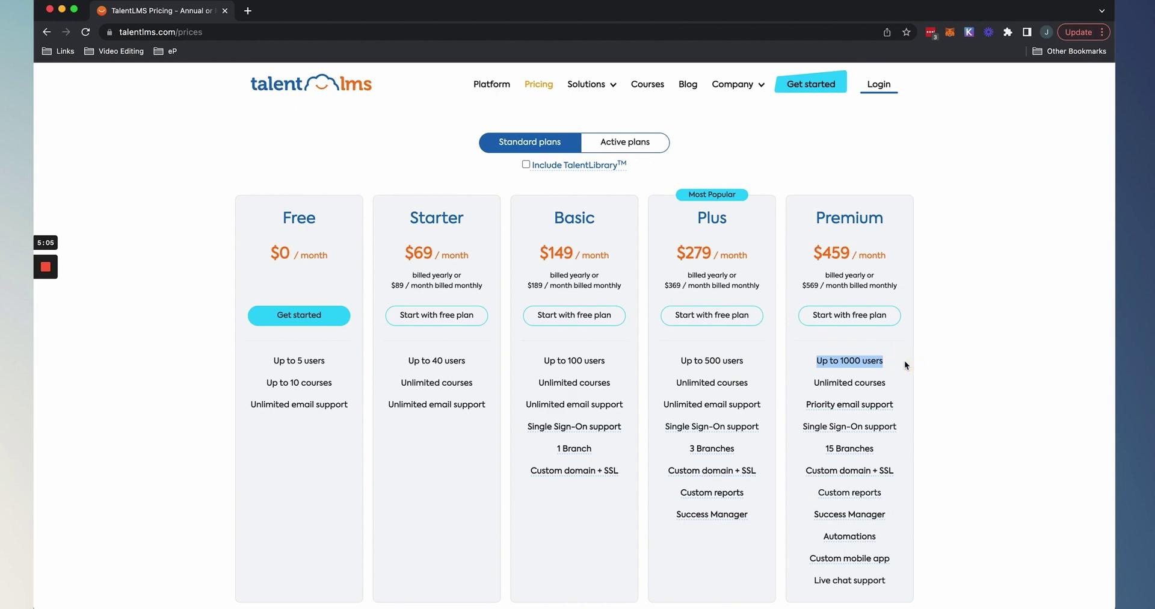
{"action": "scroll", "coordinate": [905, 359], "scroll_direction": "down", "scroll_amount": 5}
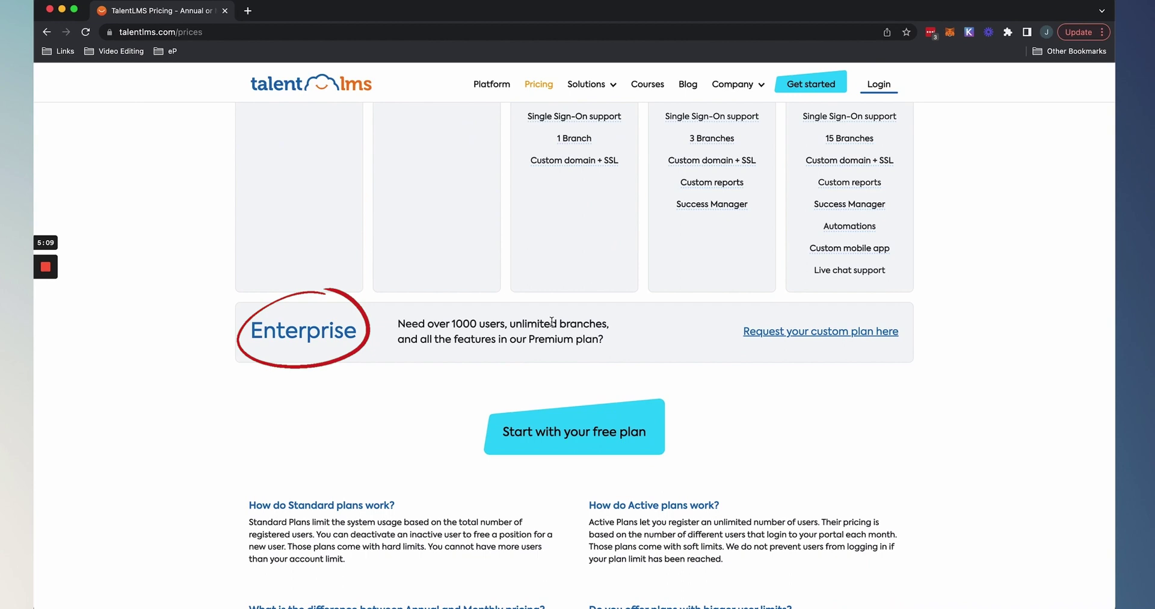
{"action": "scroll", "coordinate": [552, 323], "scroll_direction": "up", "scroll_amount": 5}
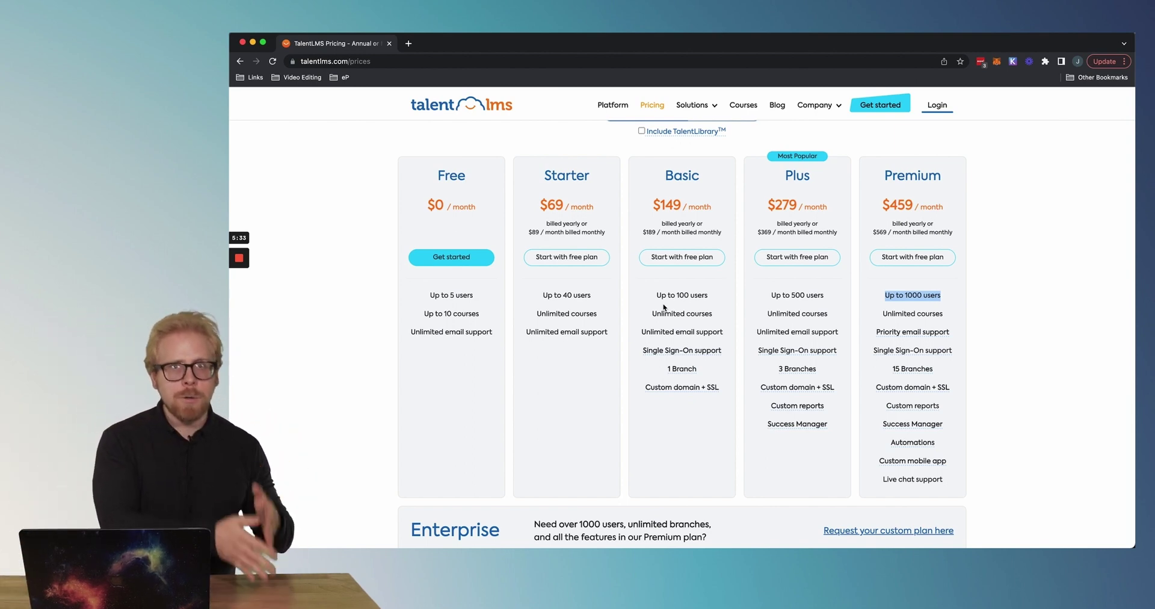
{"action": "scroll", "coordinate": [677, 258], "scroll_direction": "down", "scroll_amount": 1}
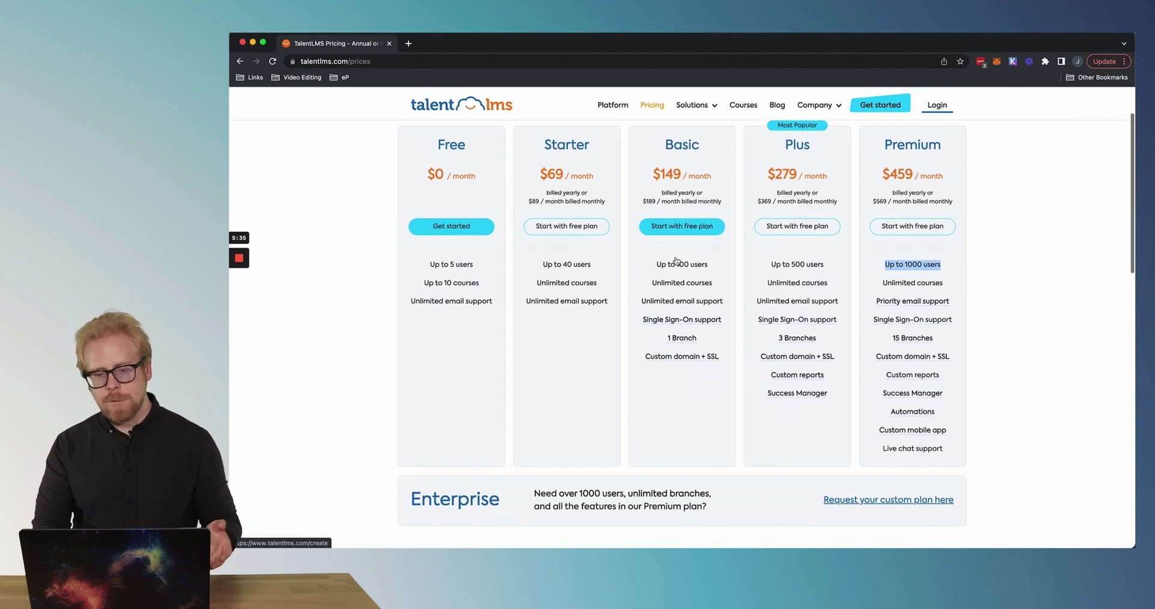
{"action": "scroll", "coordinate": [677, 260], "scroll_direction": "up", "scroll_amount": 2}
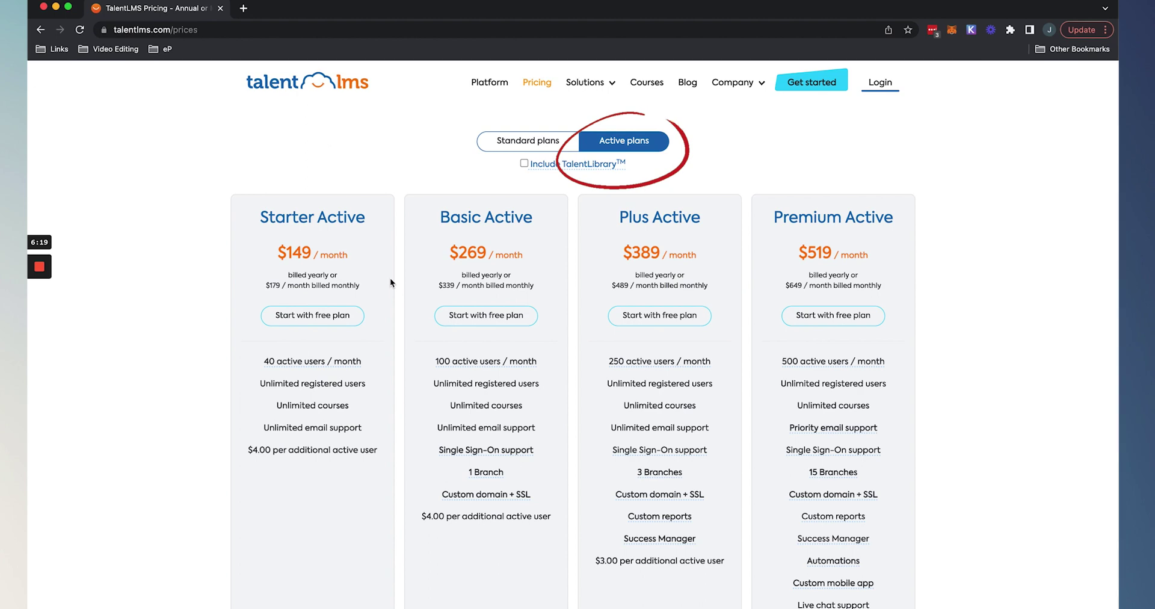
Scroll through the Active plans cards (Starter $149 to Premium $519, Enterprise) and FAQ.
{"action": "scroll", "coordinate": [390, 281], "scroll_direction": "down", "scroll_amount": 7}
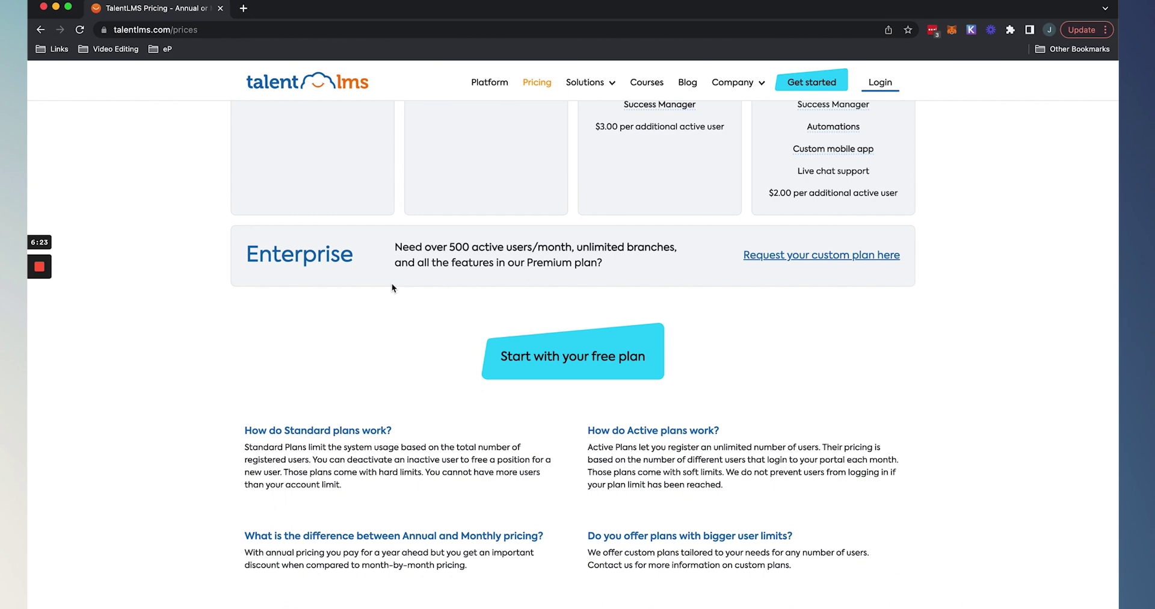
{"action": "scroll", "coordinate": [392, 288], "scroll_direction": "up", "scroll_amount": 6}
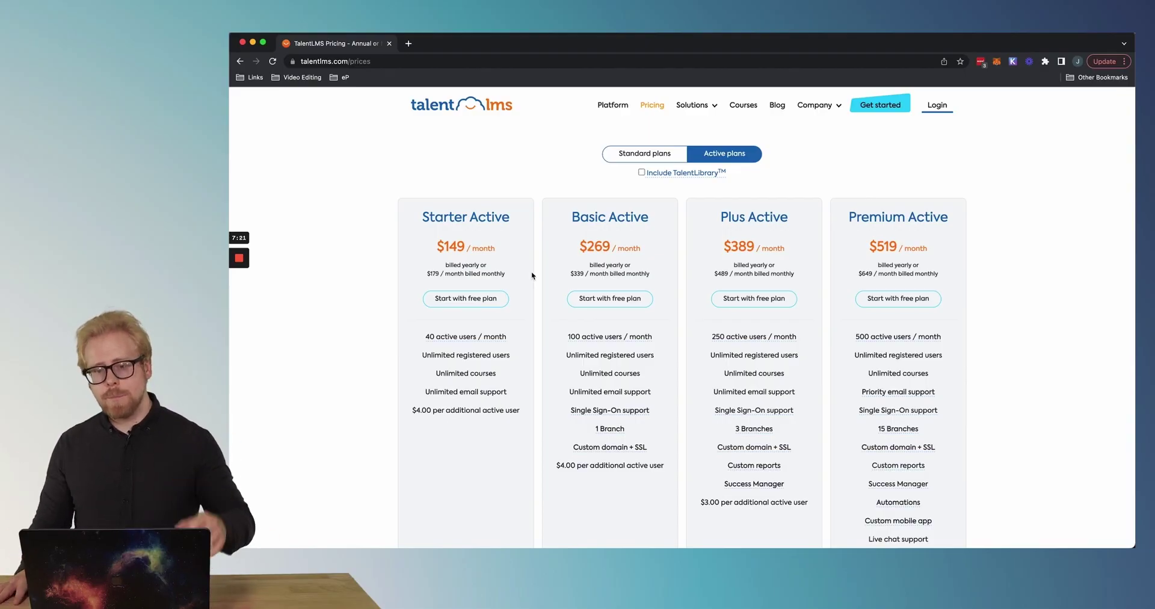
Switch back to Standard plans, start the free sign-up and set the domain to elearningsimplified.
{"action": "left_click", "coordinate": [639, 155]}
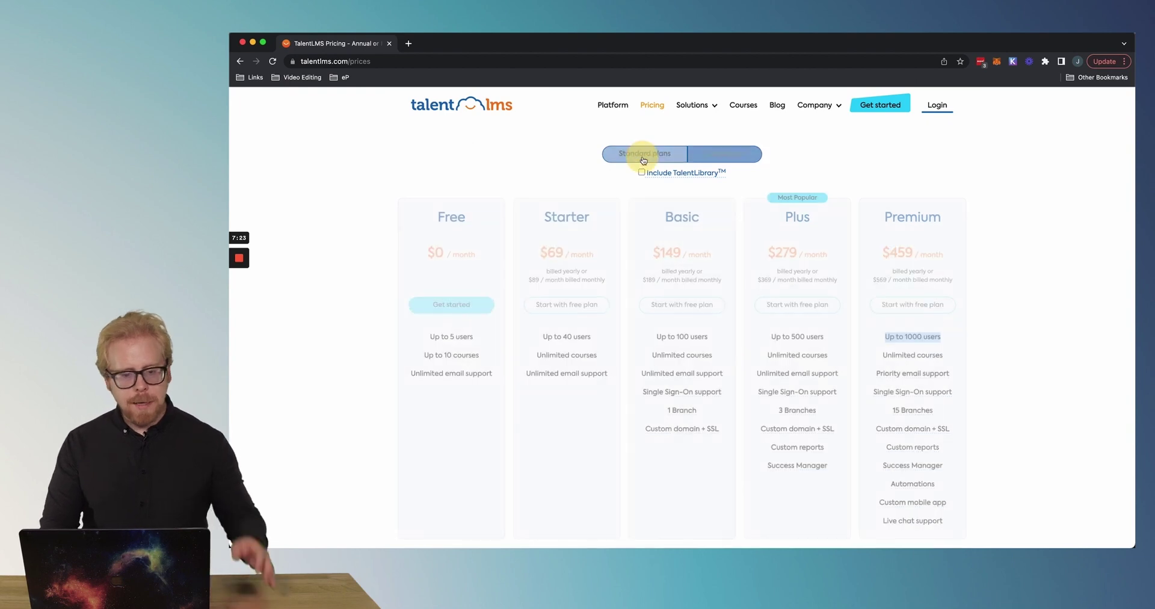
{"action": "left_click", "coordinate": [454, 295]}
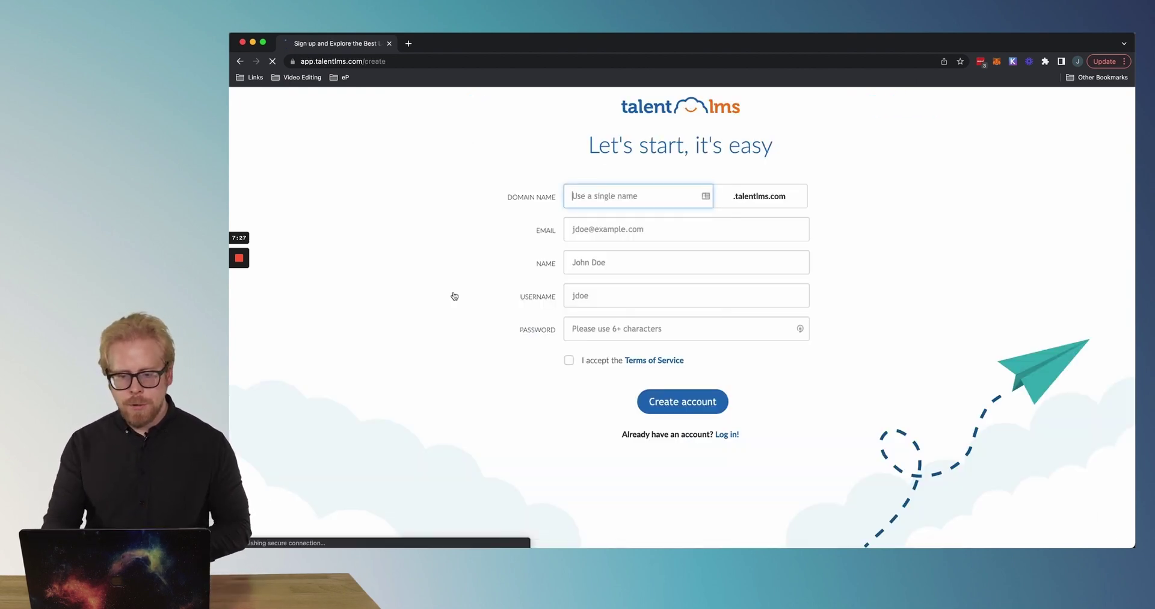
{"action": "left_click", "coordinate": [590, 207]}
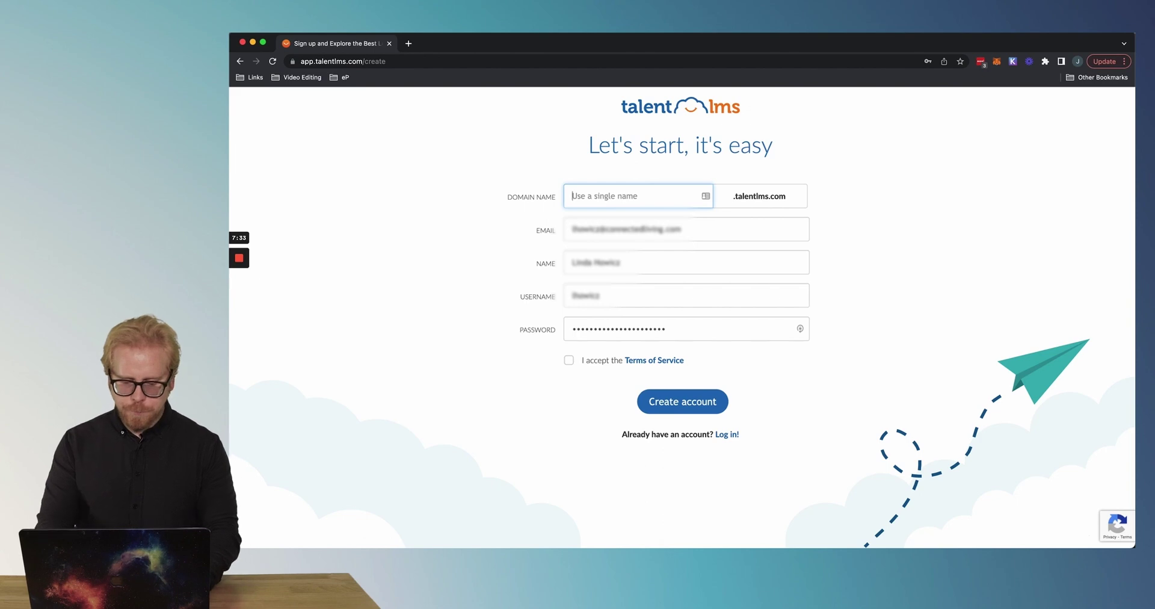
{"action": "type", "text": "eea"}
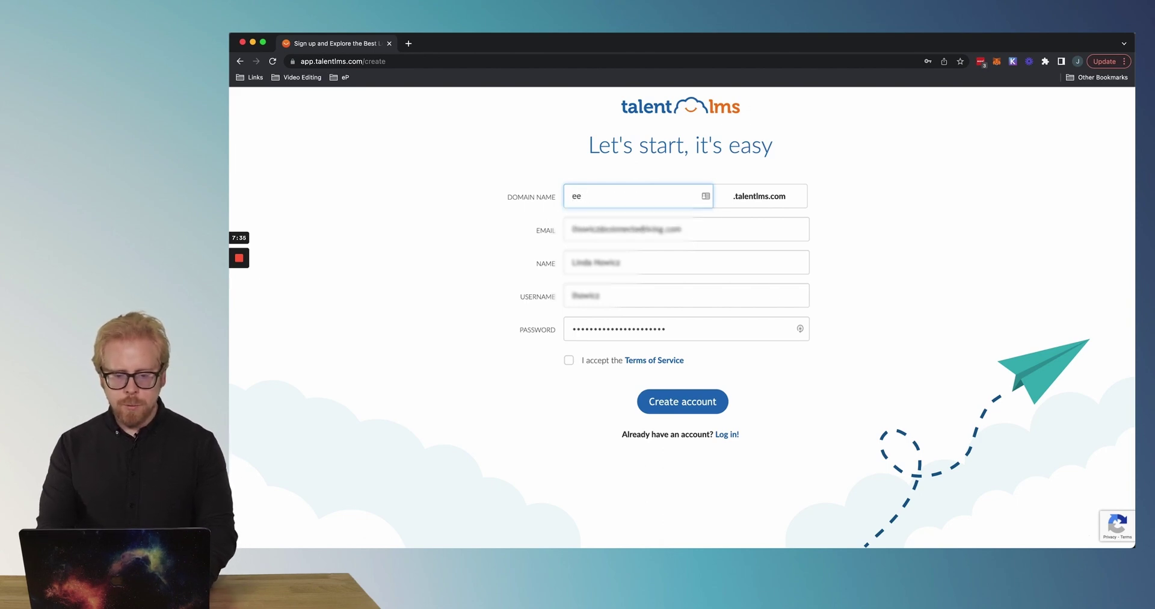
{"action": "left_click", "coordinate": [645, 224]}
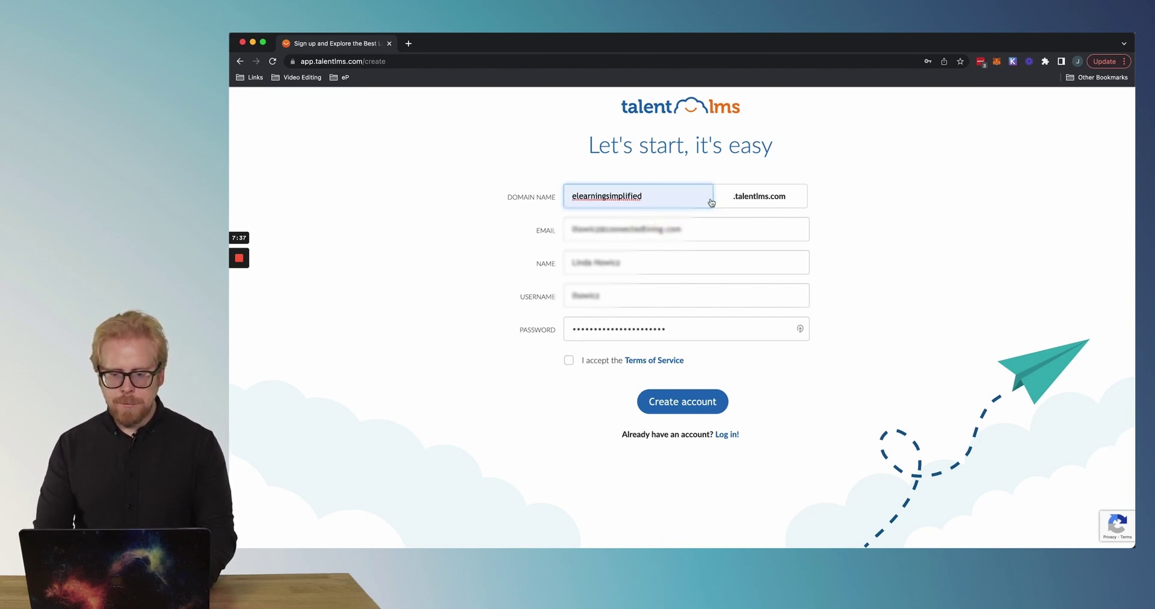
Fill in the saved e-mail address, the name 'Test' and a test username.
{"action": "triple_click", "coordinate": [666, 236]}
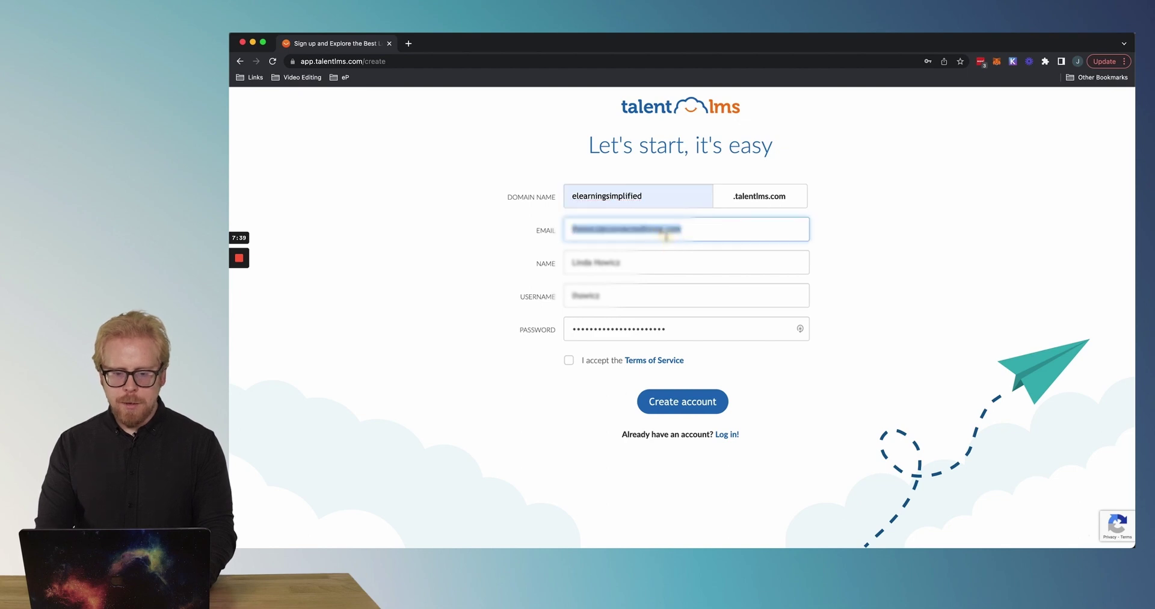
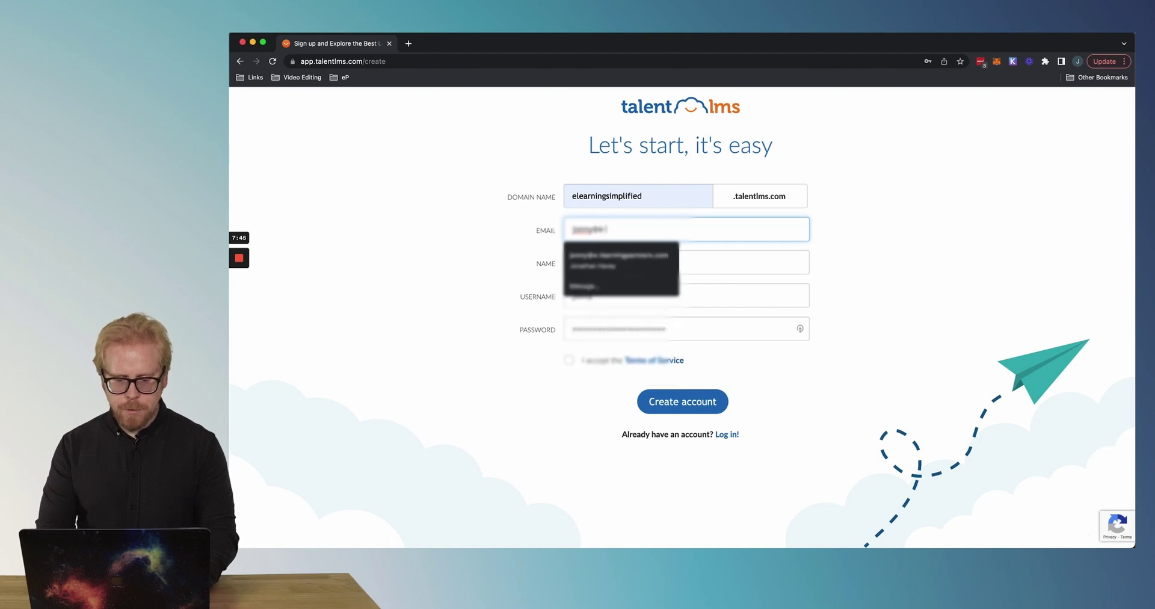
{"action": "left_click", "coordinate": [660, 255]}
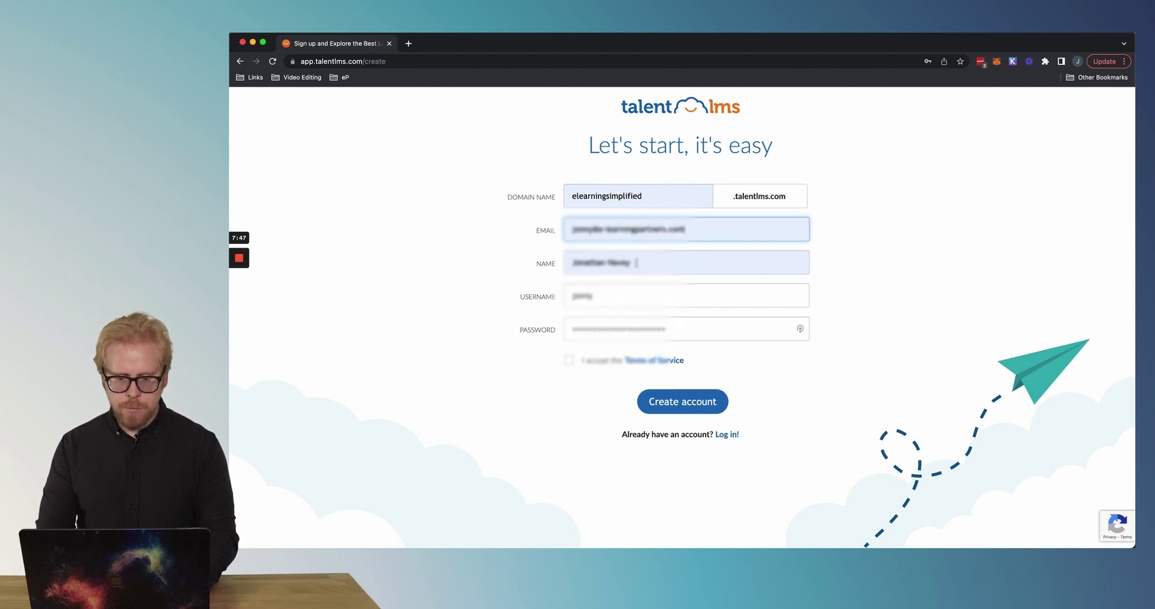
{"action": "left_click", "coordinate": [637, 262]}
{"action": "type", "text": "Test"}
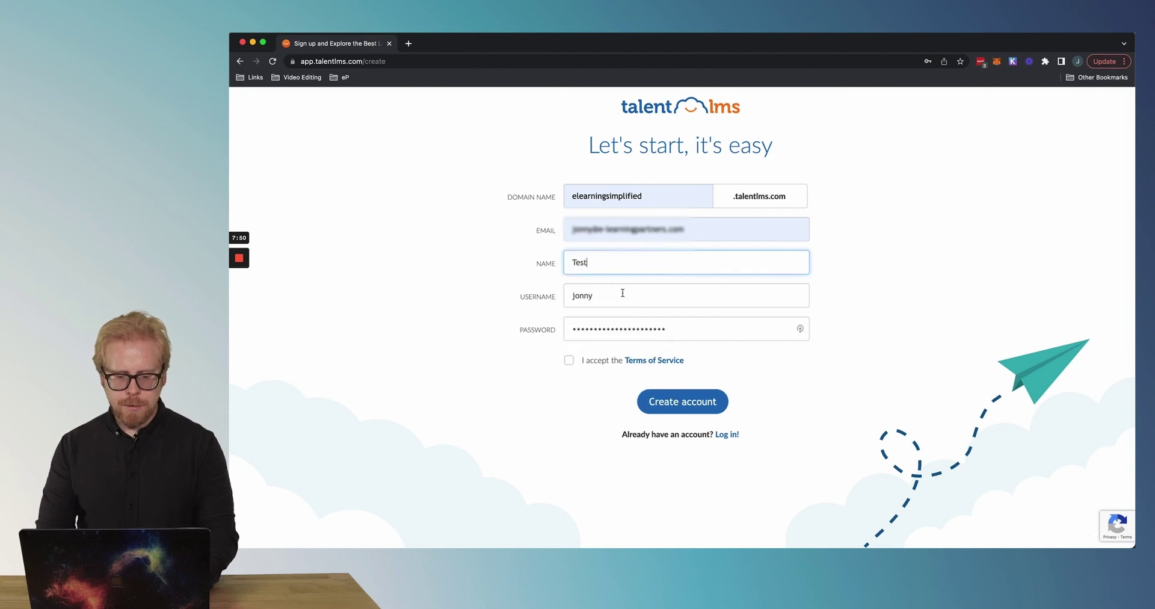
{"action": "left_click", "coordinate": [619, 299]}
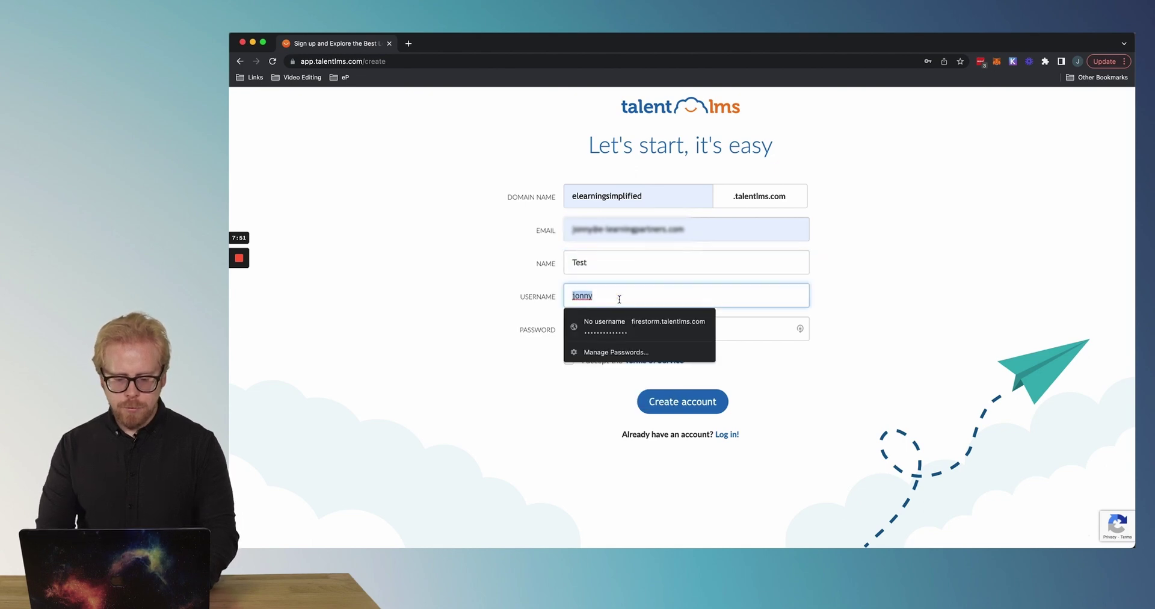
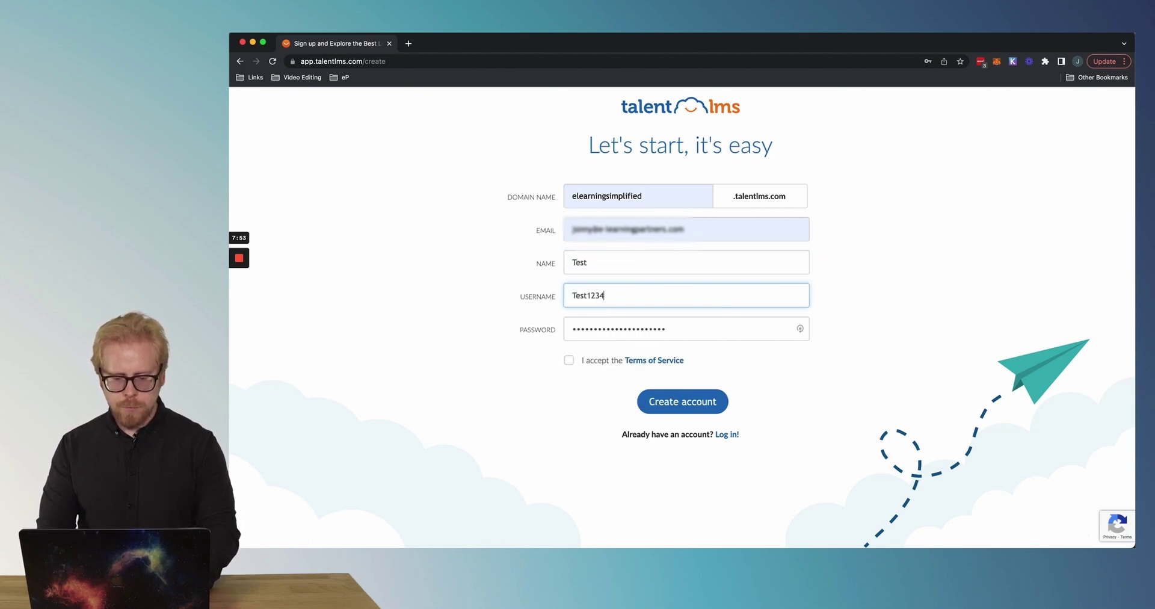
Replace the autofilled password with a new one and create the account.
{"action": "left_click", "coordinate": [621, 331]}
{"action": "key", "text": "BackSpace"}
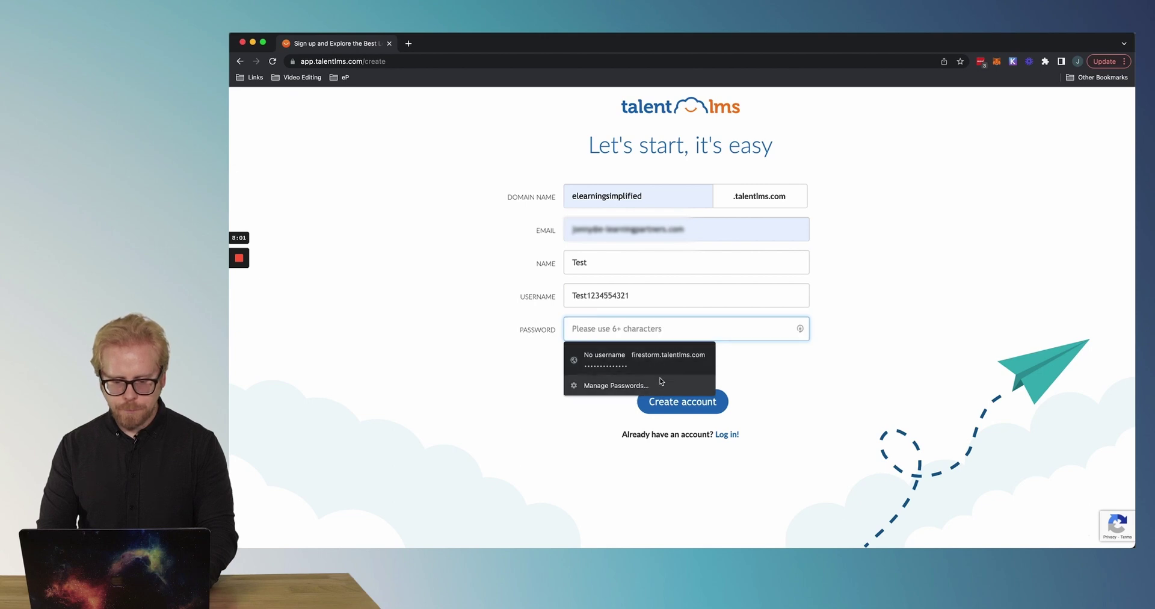
{"action": "left_click", "coordinate": [777, 362]}
{"action": "left_click", "coordinate": [683, 321]}
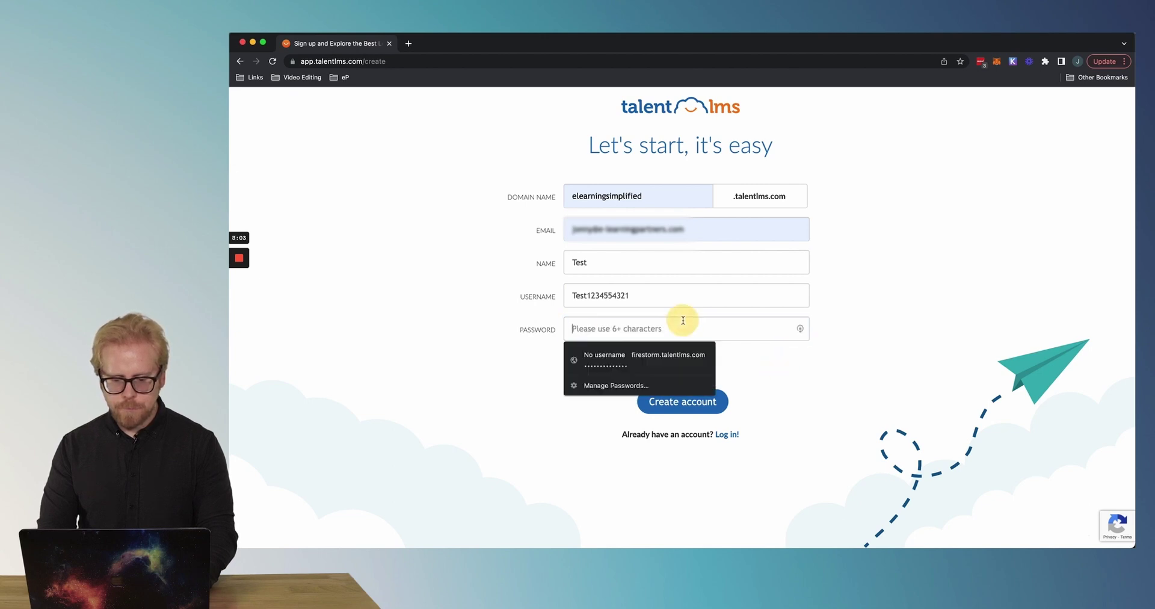
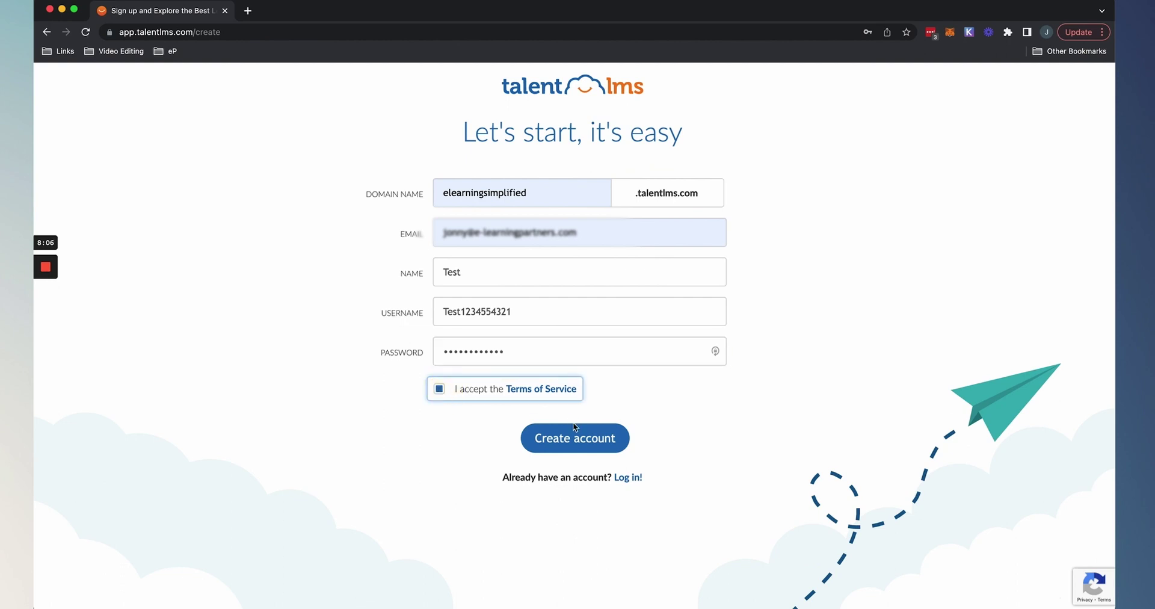
{"action": "left_click", "coordinate": [574, 427]}
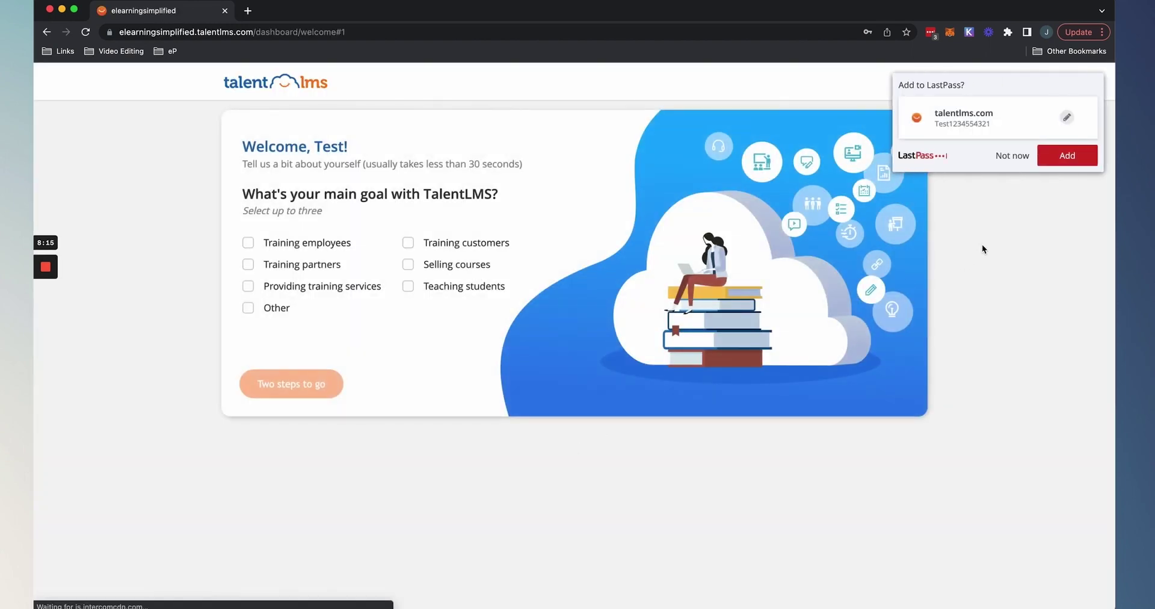
Decline saving the login, choose Training employees as the goal and 51-200 as audience size.
{"action": "left_click", "coordinate": [1020, 160]}
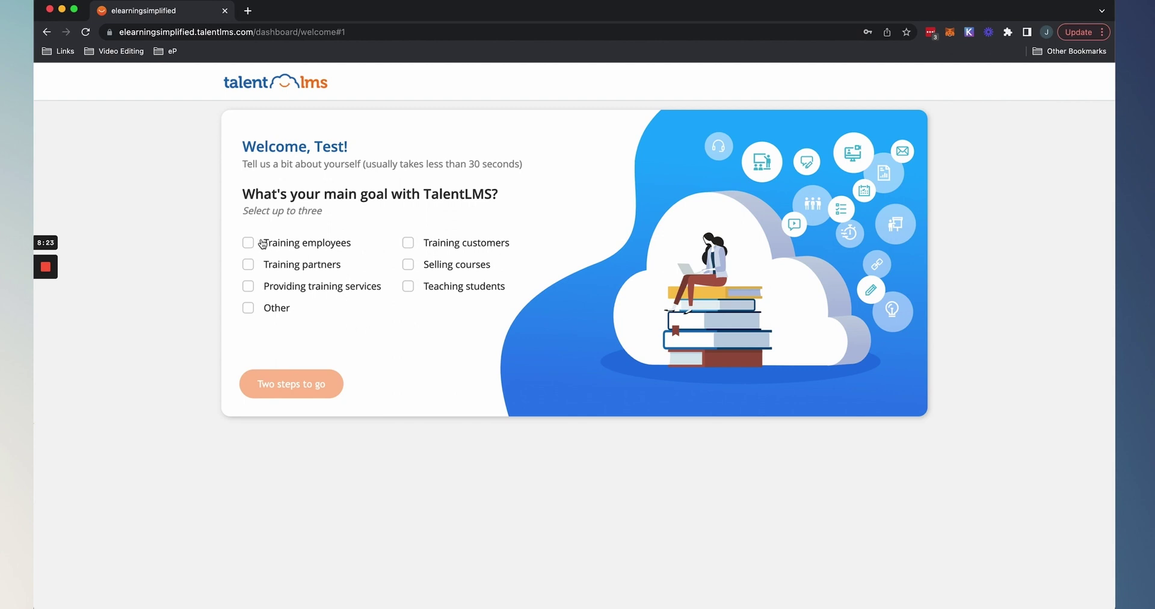
{"action": "left_click", "coordinate": [249, 244]}
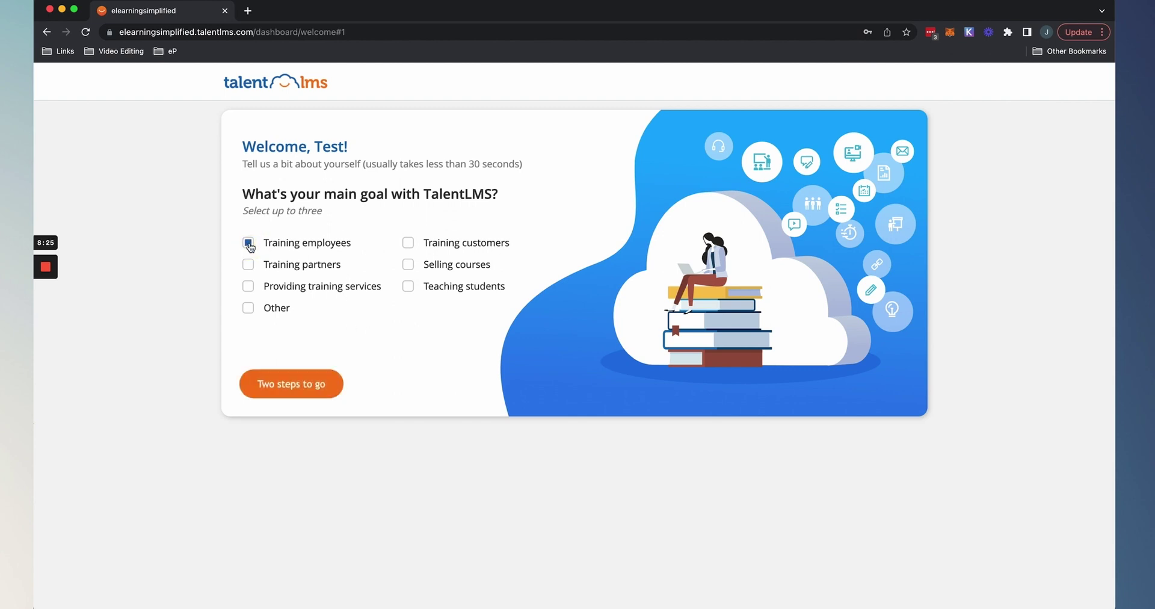
{"action": "left_click", "coordinate": [299, 388]}
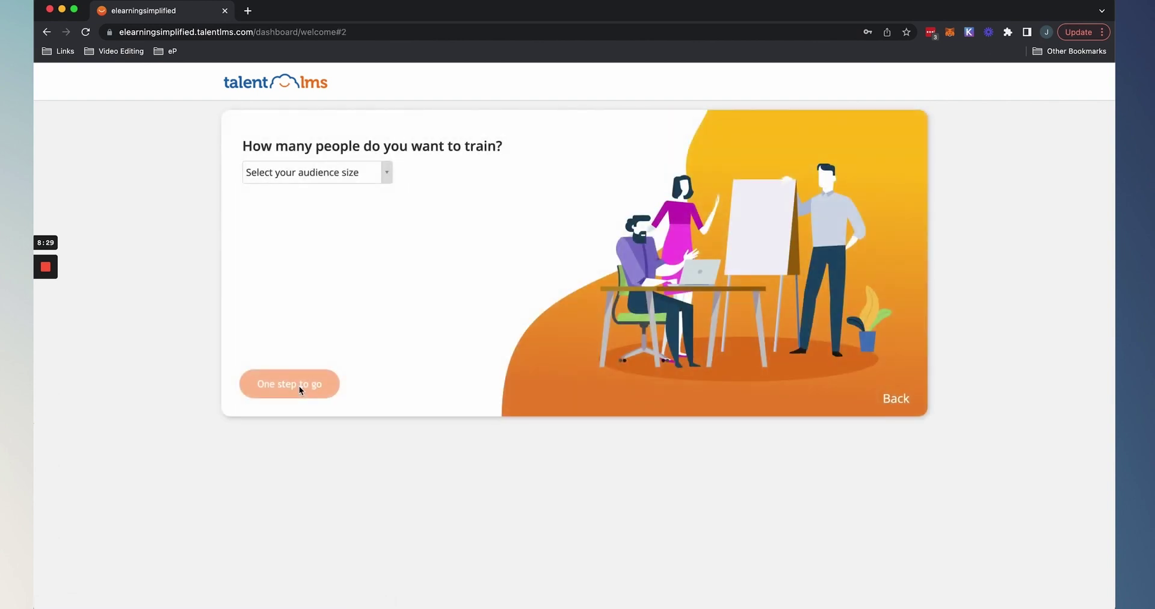
{"action": "left_click", "coordinate": [363, 172]}
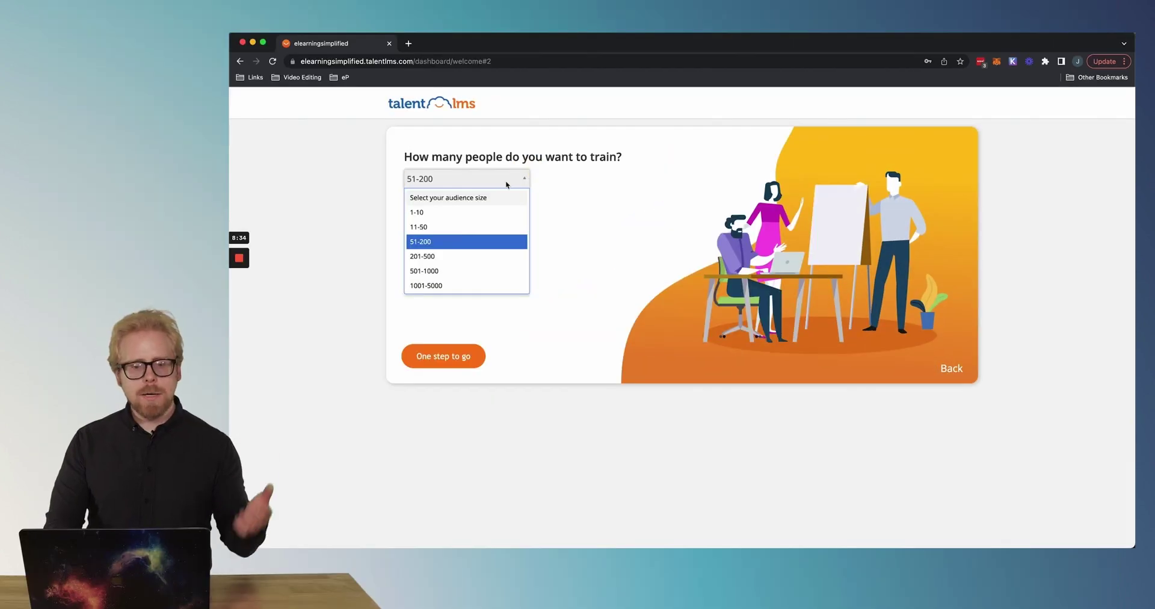
{"action": "left_click", "coordinate": [457, 238]}
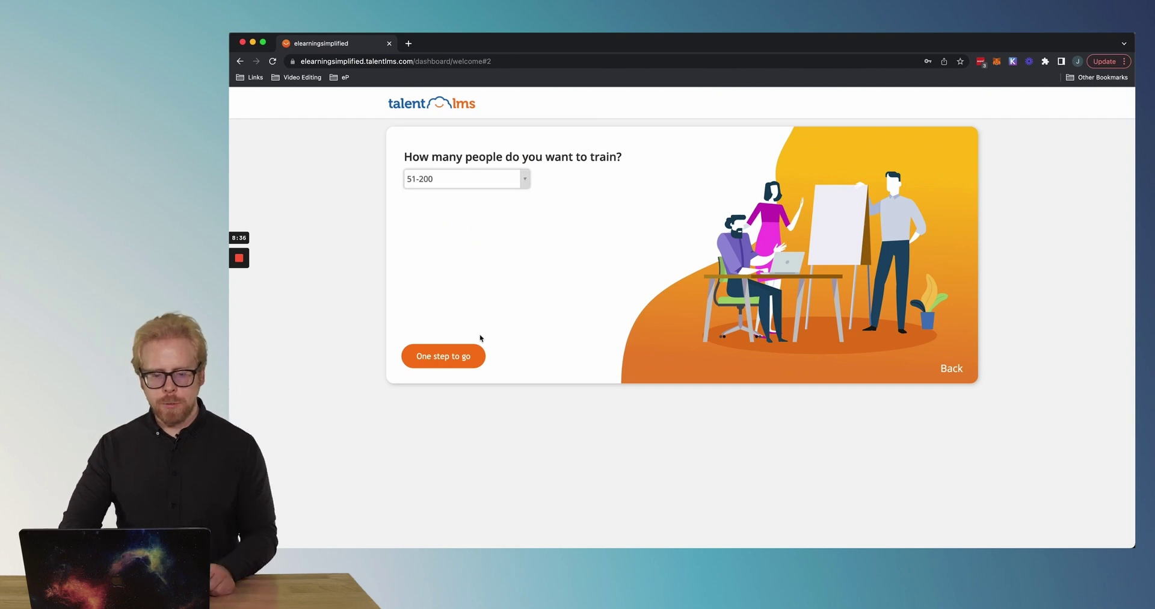
{"action": "left_click", "coordinate": [452, 360]}
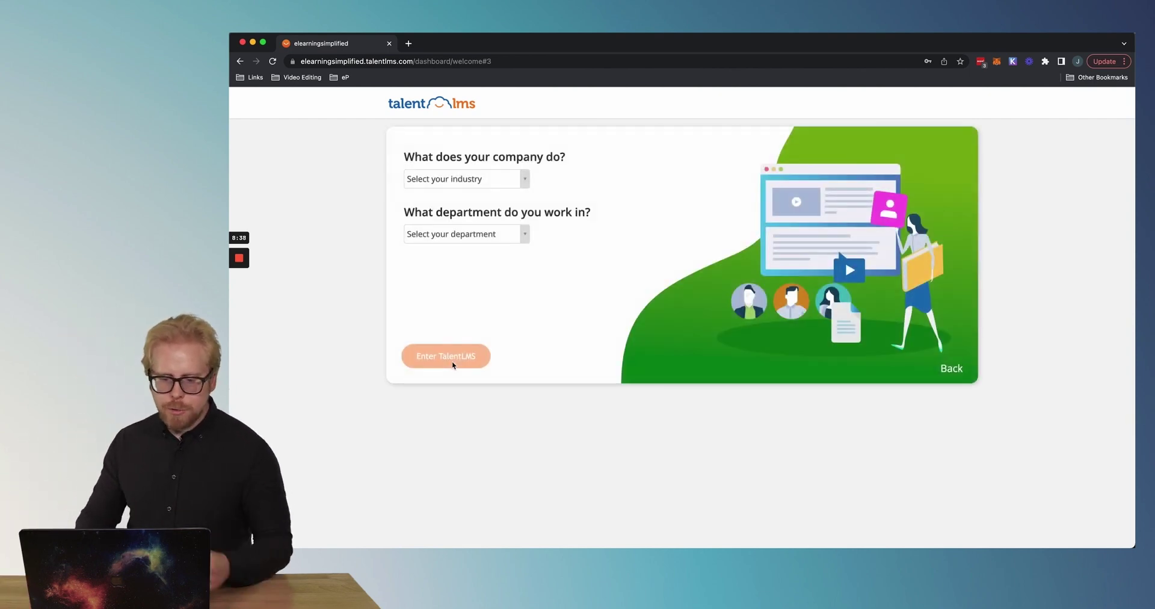
Set industry to Consulting and department to Consultant, then enter TalentLMS.
{"action": "left_click", "coordinate": [482, 180]}
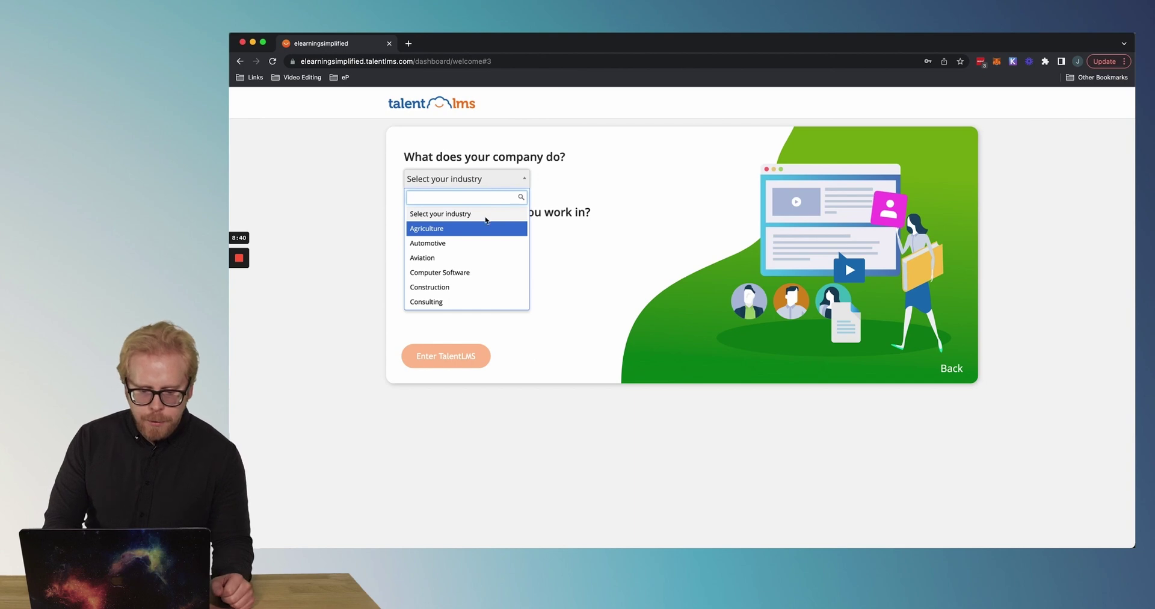
{"action": "scroll", "coordinate": [481, 247], "scroll_direction": "down", "scroll_amount": 2}
{"action": "left_click", "coordinate": [475, 257]}
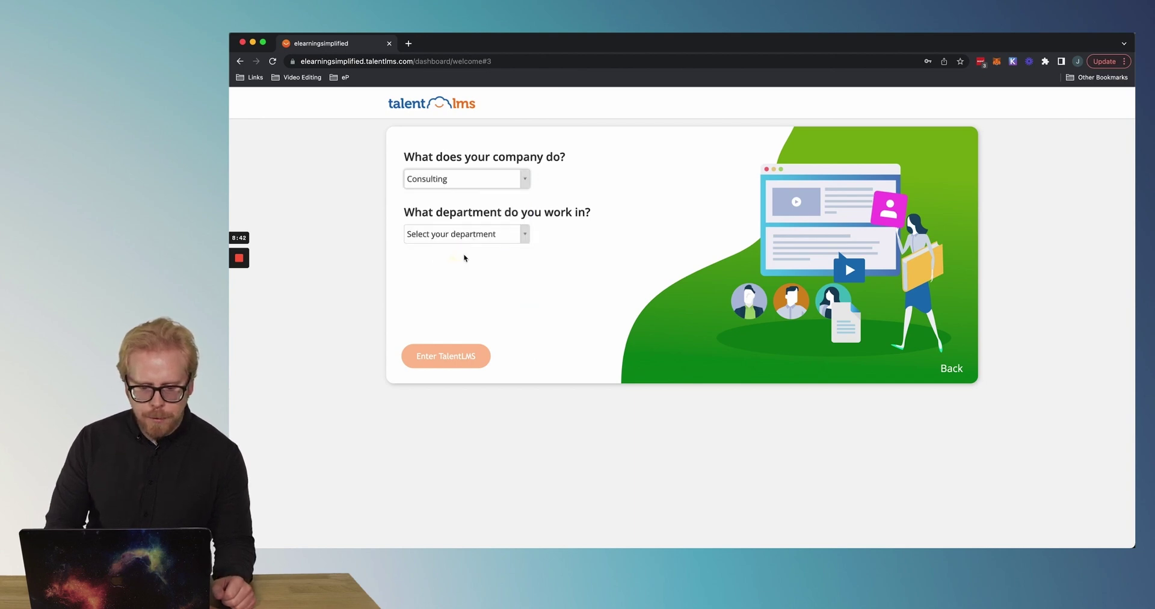
{"action": "left_click", "coordinate": [489, 234]}
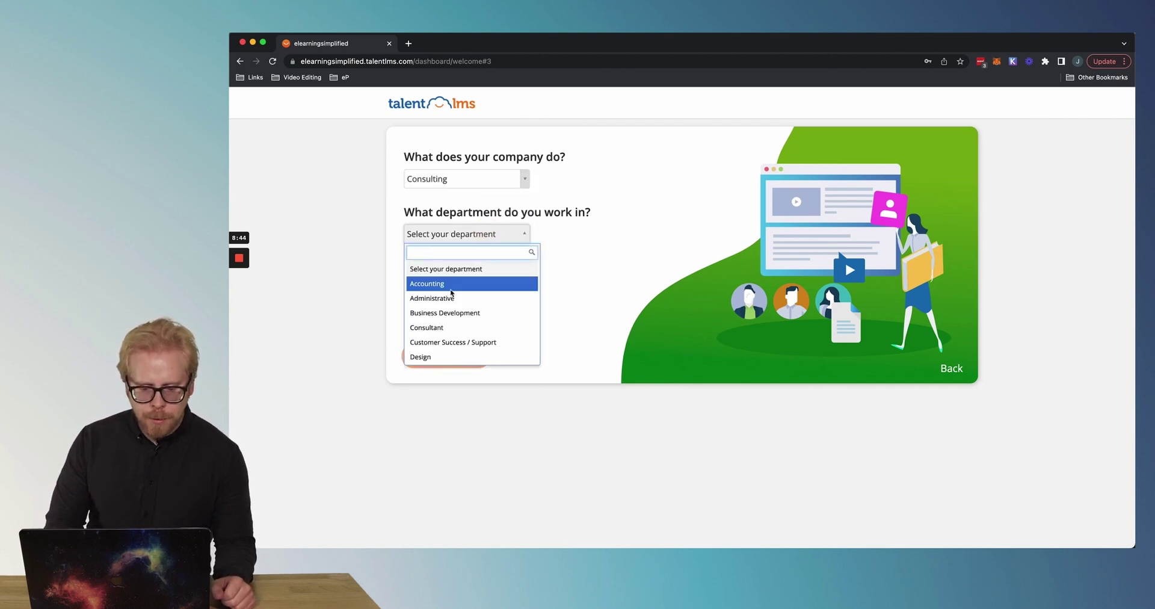
{"action": "scroll", "coordinate": [450, 295], "scroll_direction": "down", "scroll_amount": 5}
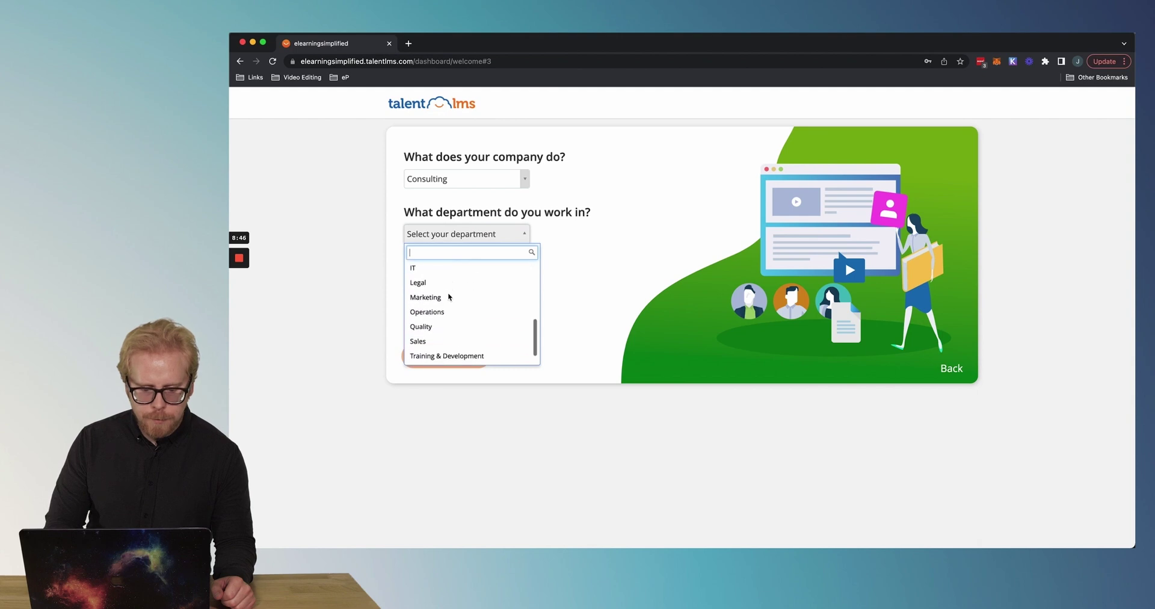
{"action": "scroll", "coordinate": [449, 296], "scroll_direction": "up", "scroll_amount": 5}
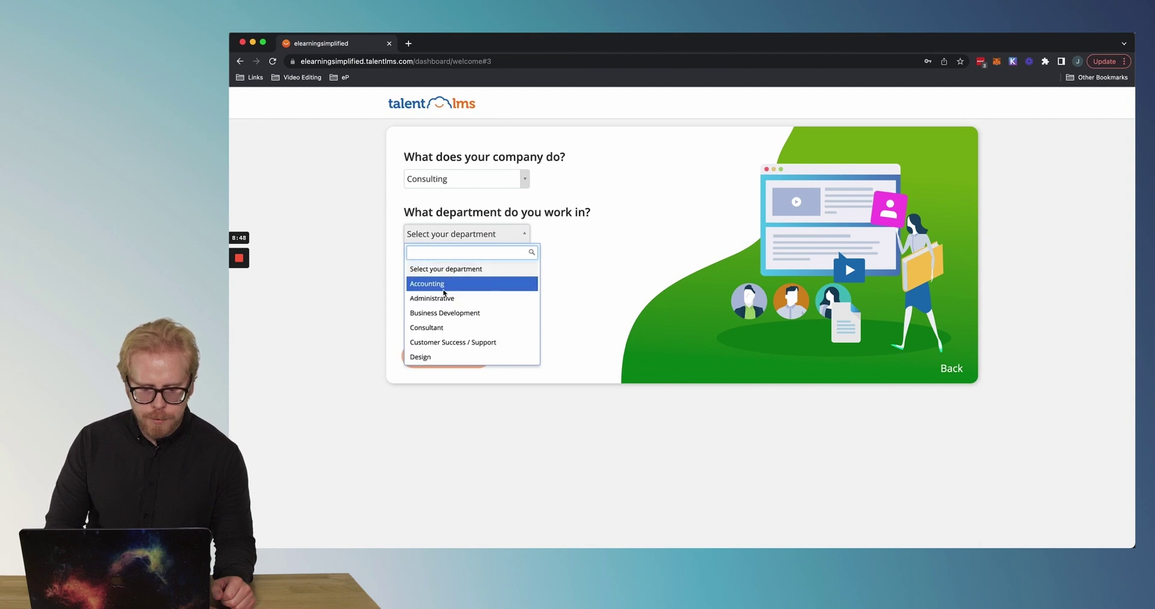
{"action": "left_click", "coordinate": [448, 327]}
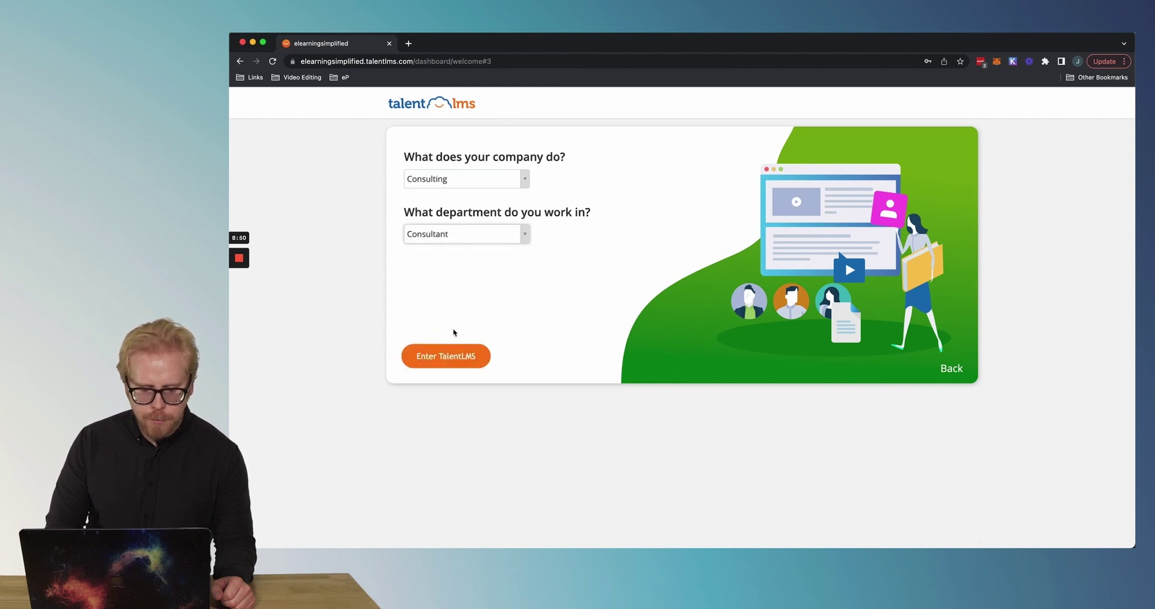
{"action": "left_click", "coordinate": [457, 364]}
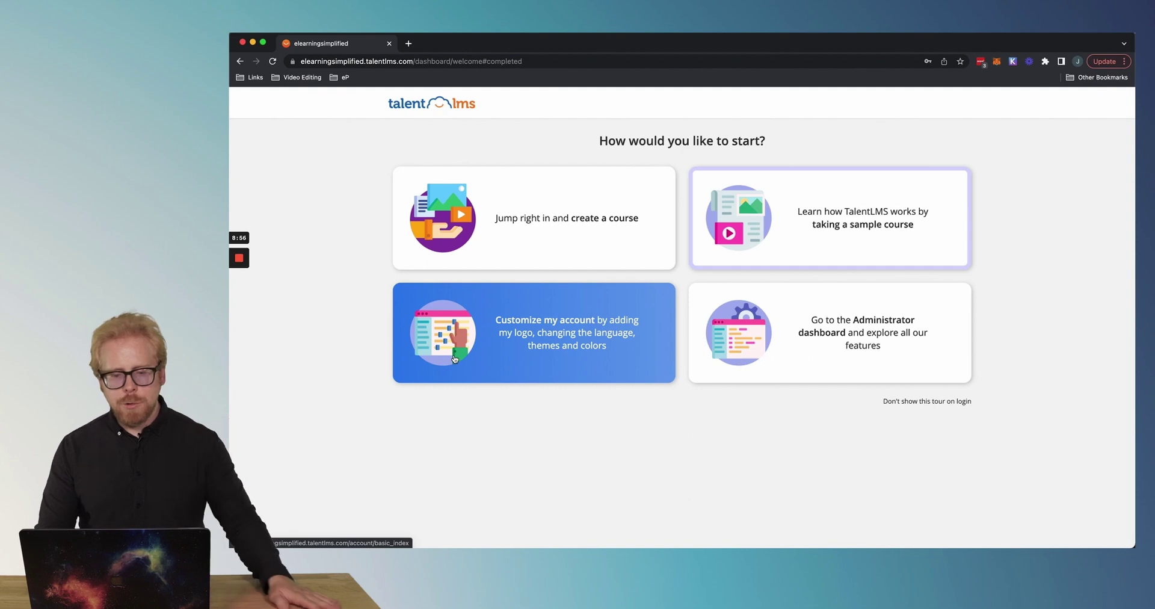
Create a new course from the welcome page's 'Jump right in and create a course' card.
{"action": "left_click", "coordinate": [877, 205]}
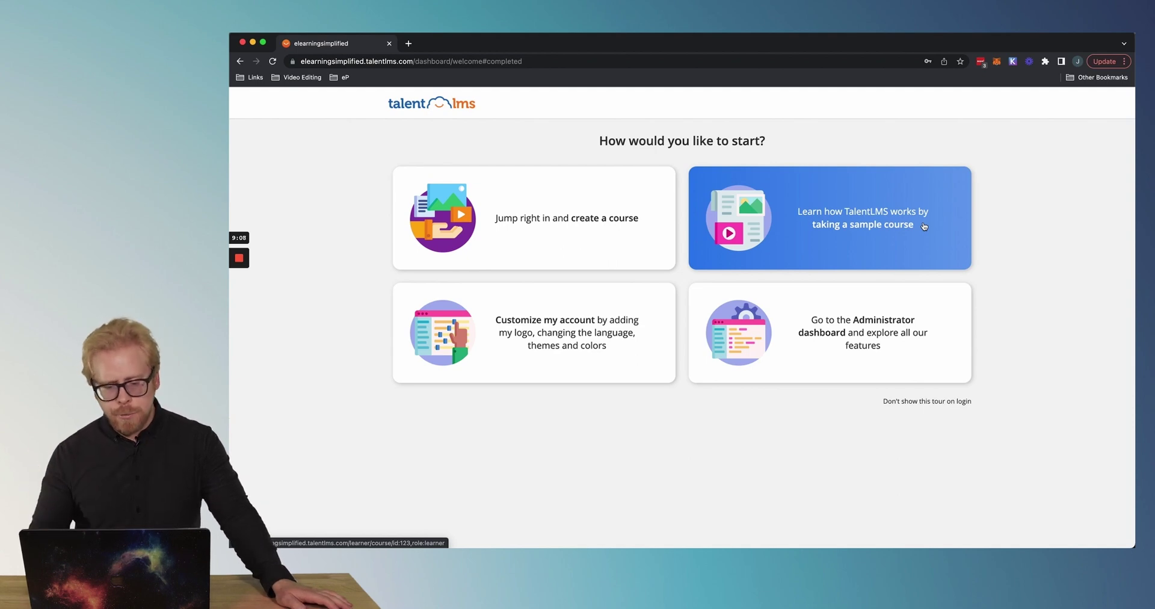
{"action": "left_click", "coordinate": [925, 226]}
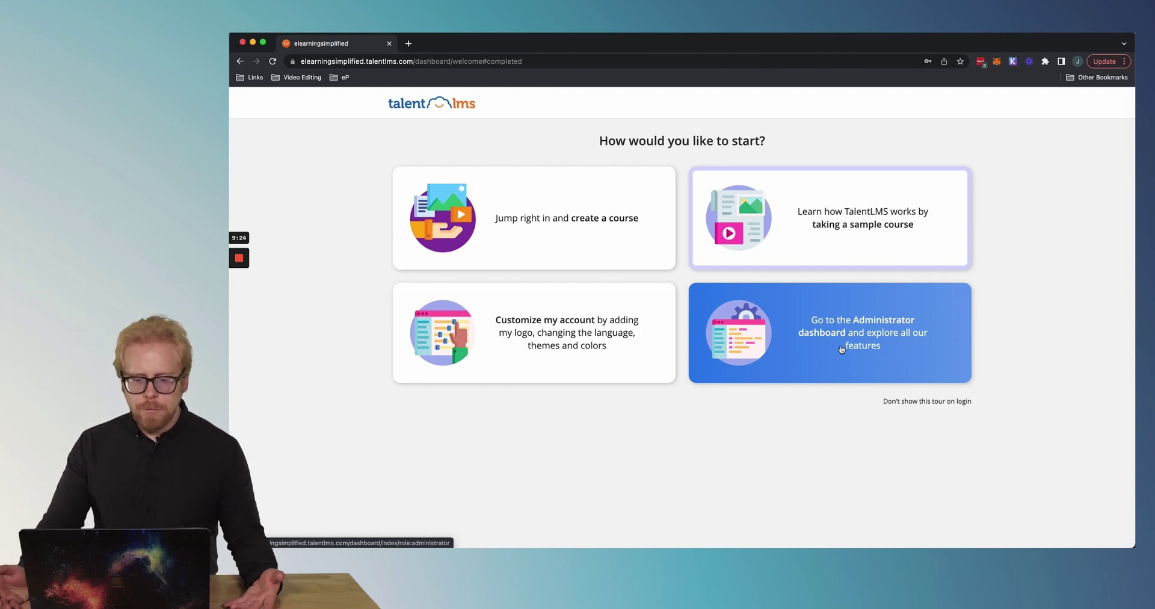
{"action": "left_click", "coordinate": [511, 220]}
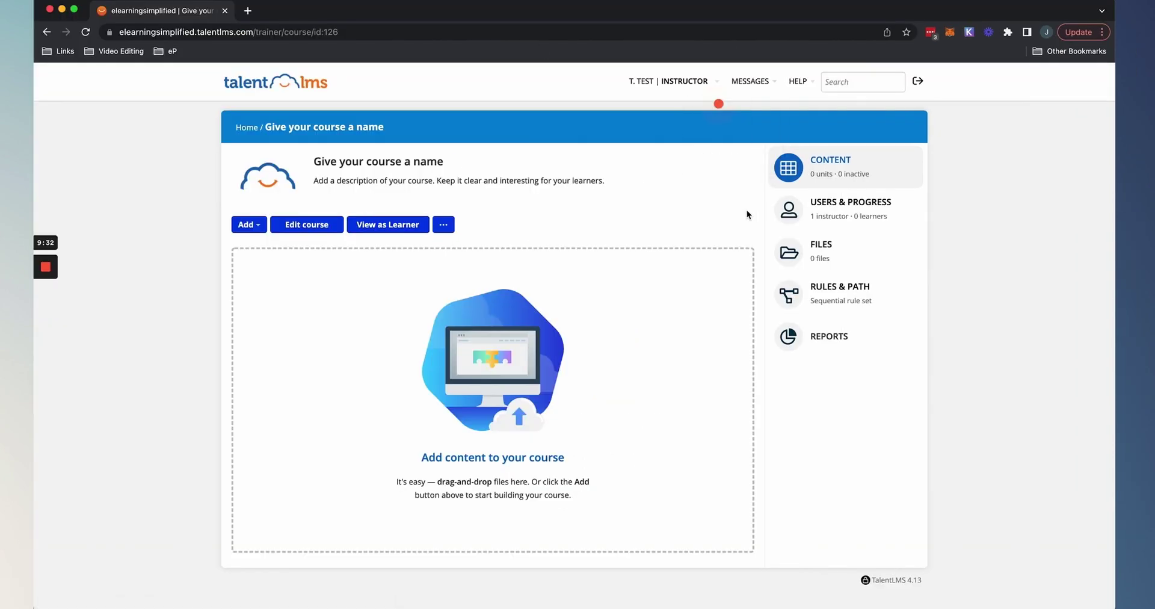
Step through the four-step instructor role tour and close it with Done.
{"action": "left_click", "coordinate": [720, 104]}
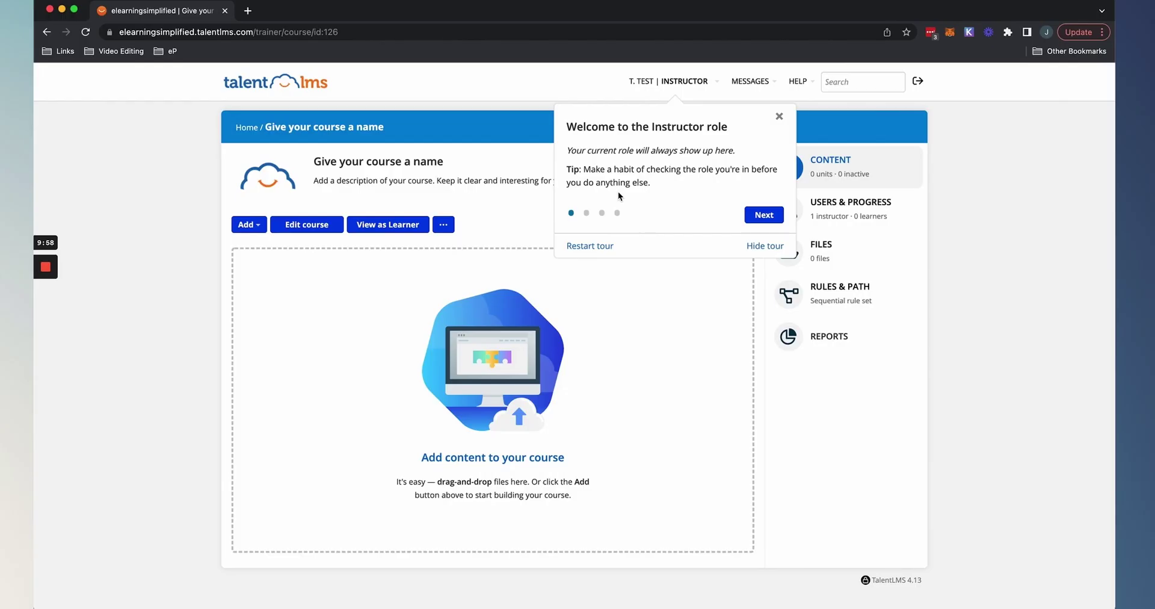
{"action": "left_click", "coordinate": [763, 216]}
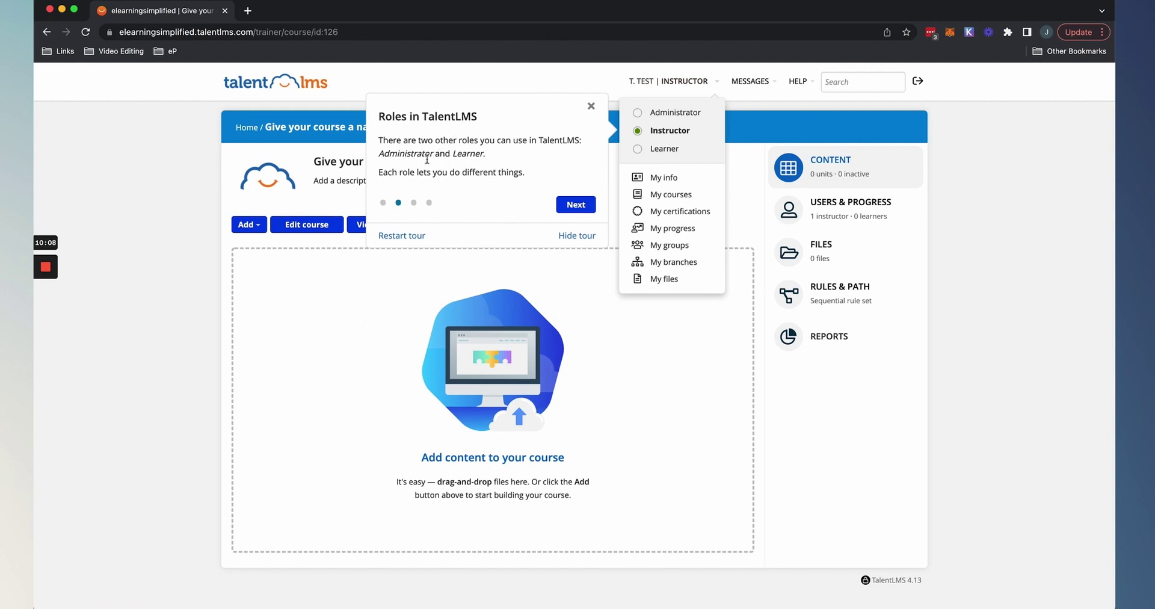
{"action": "left_click", "coordinate": [576, 205]}
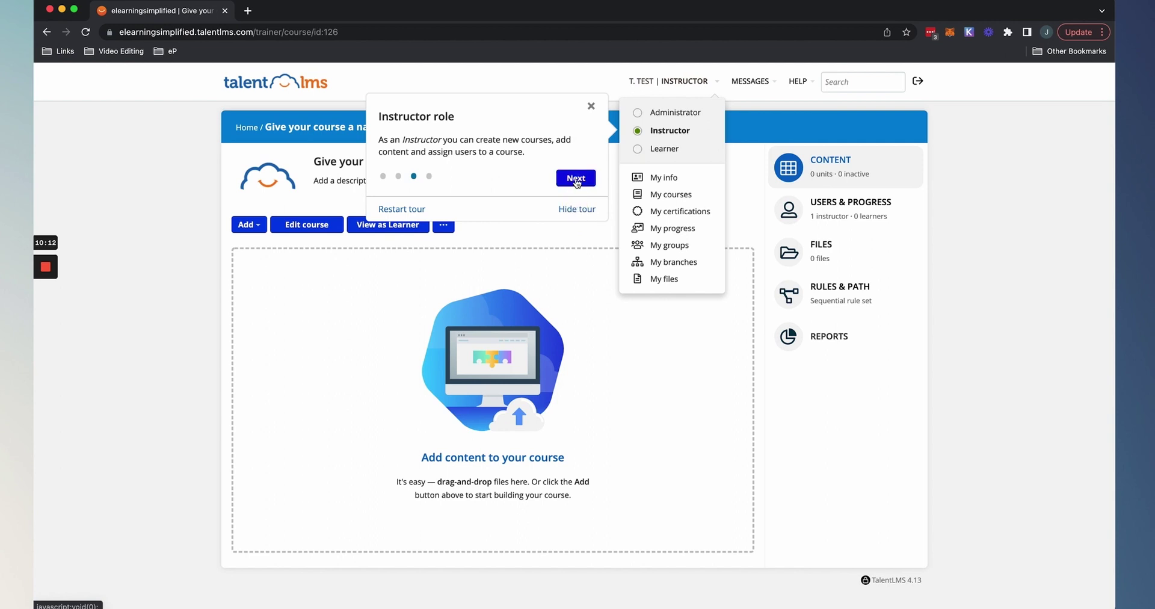
{"action": "left_click", "coordinate": [575, 180]}
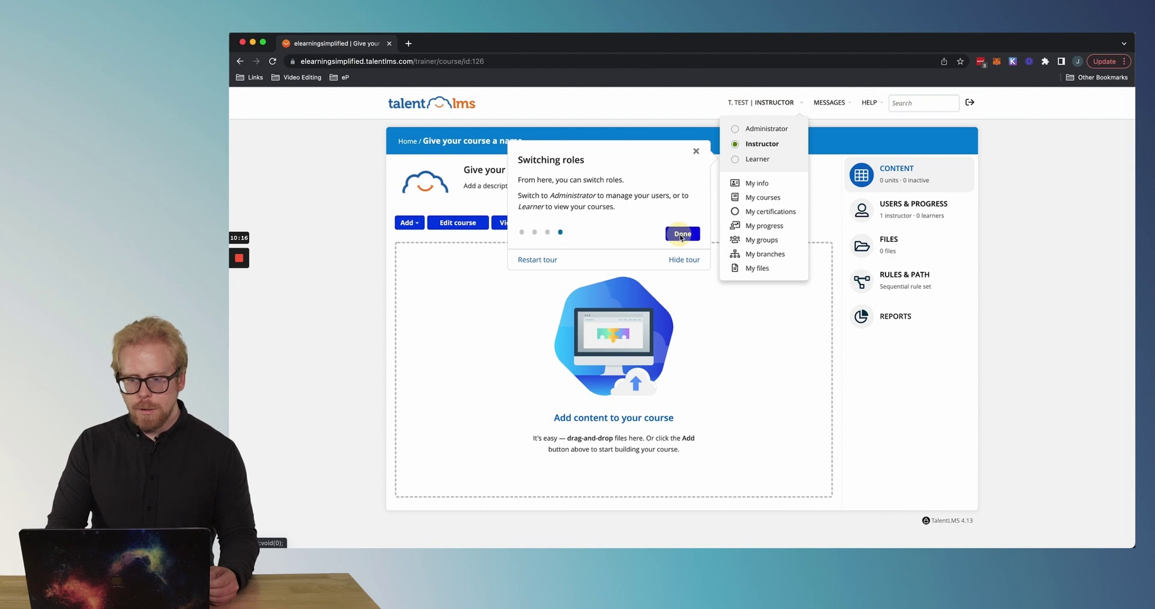
{"action": "left_click", "coordinate": [574, 240]}
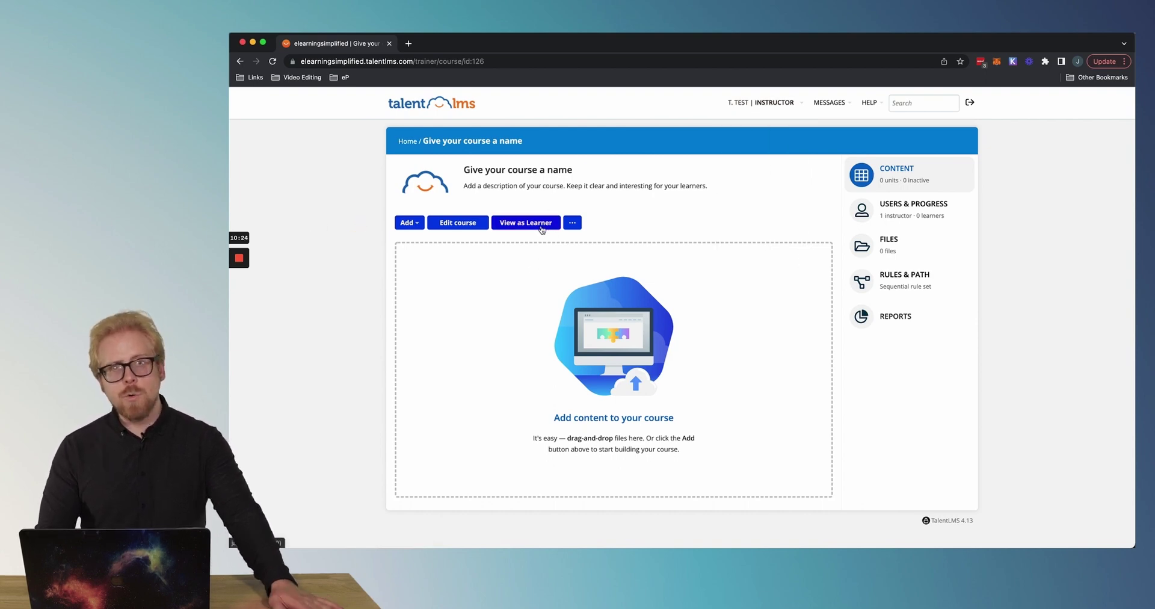
{"action": "left_click", "coordinate": [409, 223]}
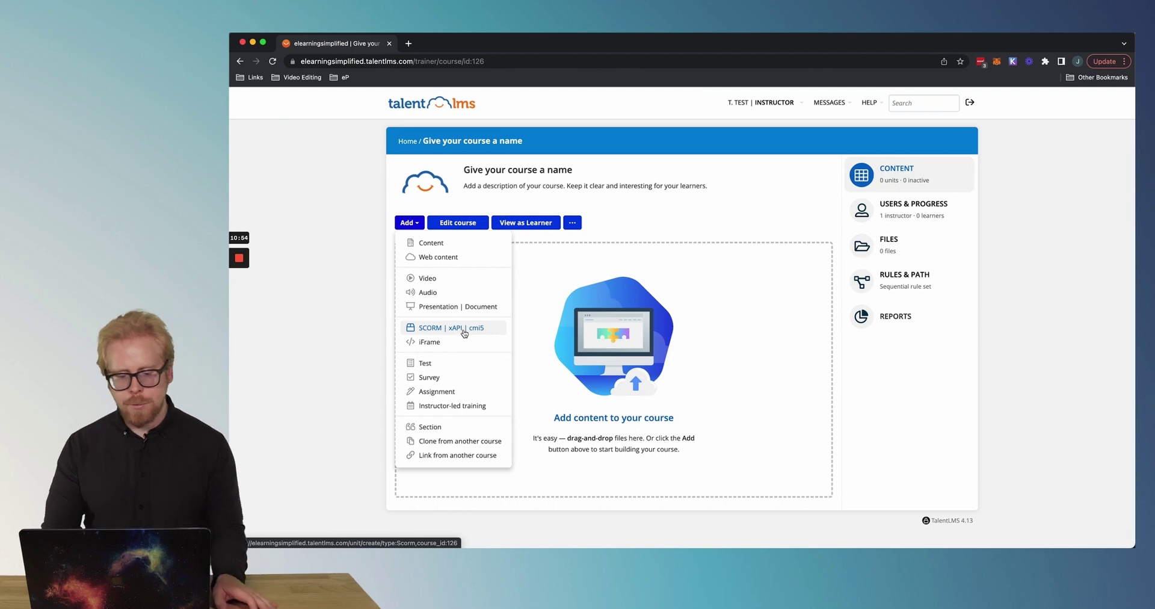
Dismiss the Add menu, then reopen the unit types via 'Add content to your course'.
{"action": "left_click", "coordinate": [338, 364]}
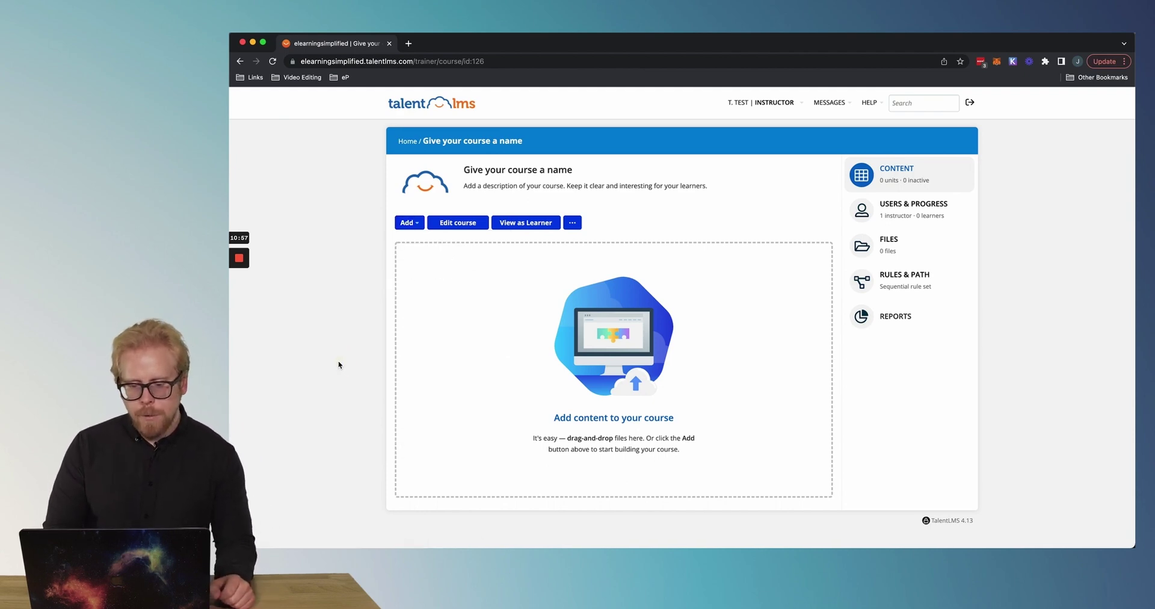
{"action": "left_click", "coordinate": [633, 416]}
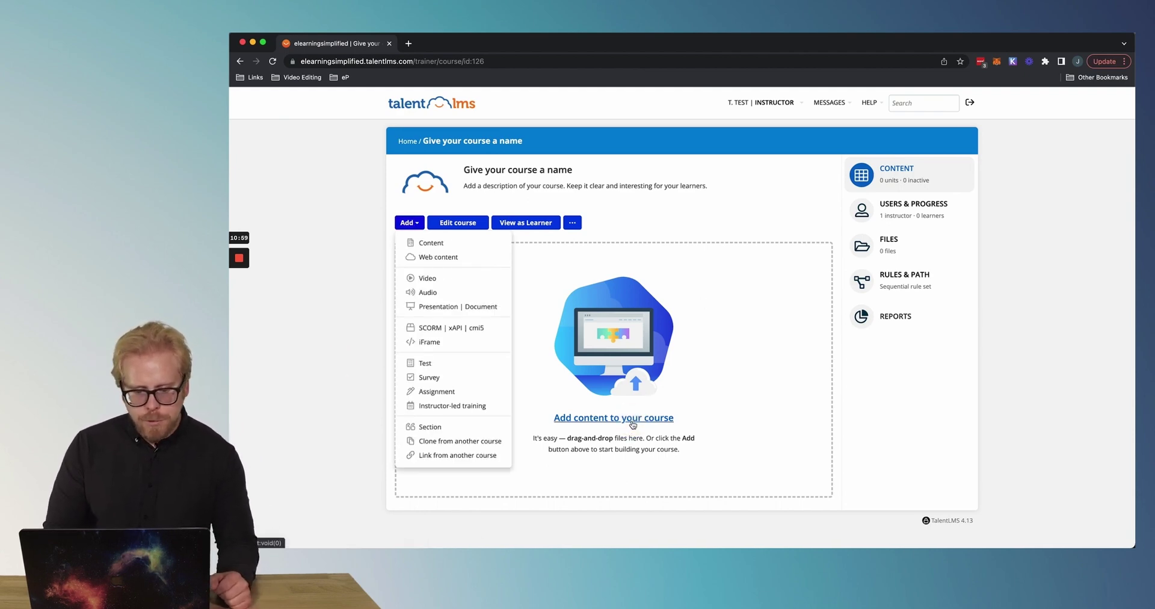
Add content unit 'Test Unit 1' with body 'sdasdasdasdasd', save it, and go back Home.
{"action": "left_click", "coordinate": [430, 243]}
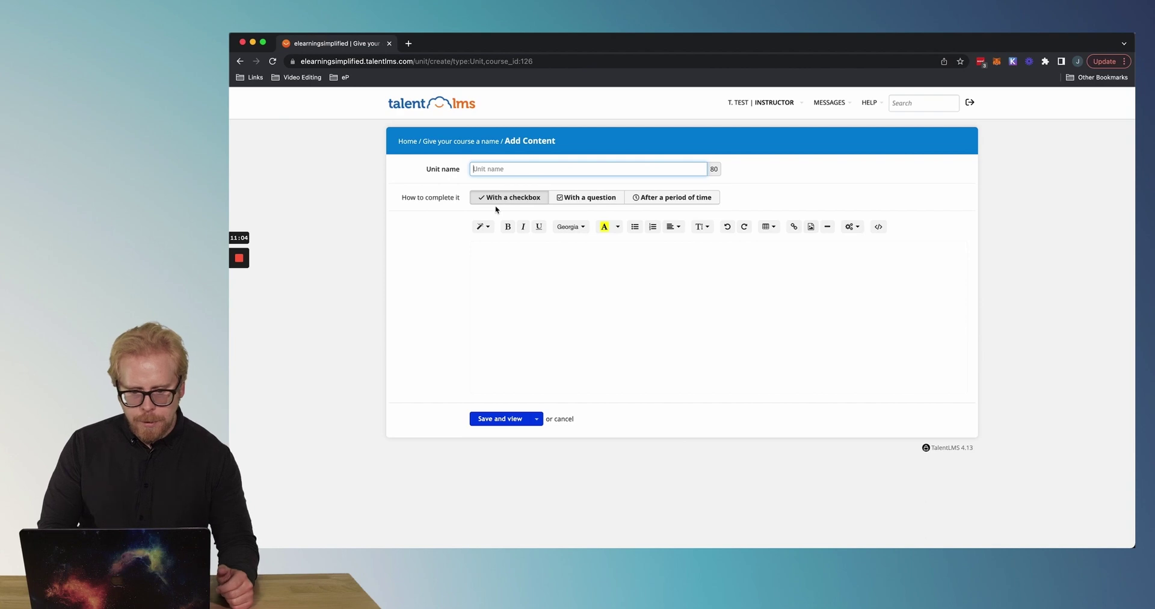
{"action": "type", "text": "Test Unit 1"}
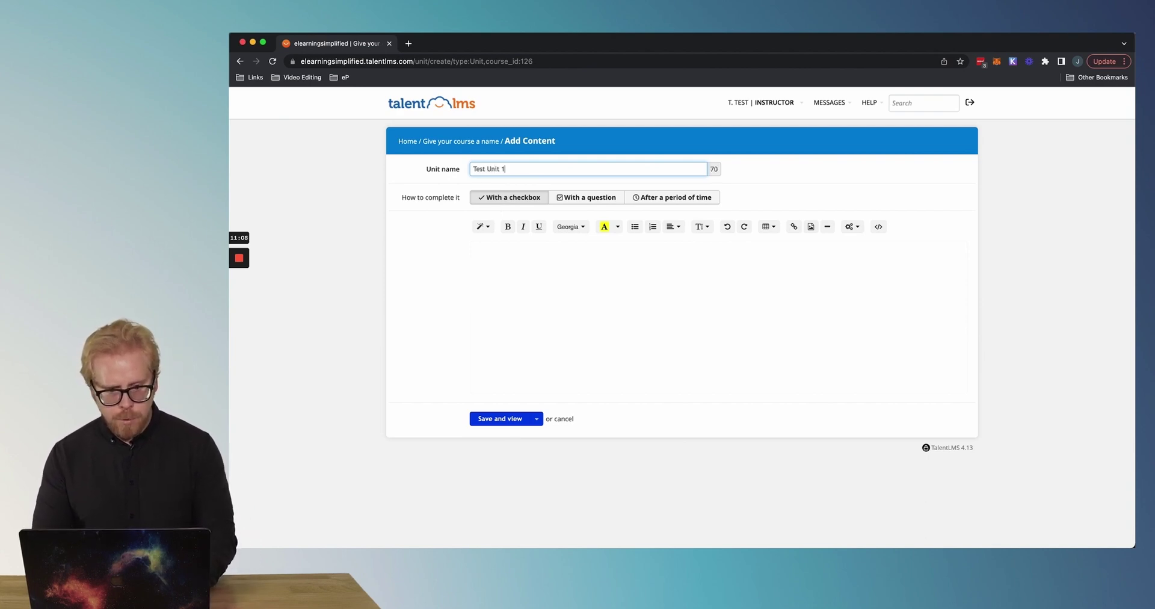
{"action": "left_click", "coordinate": [543, 293]}
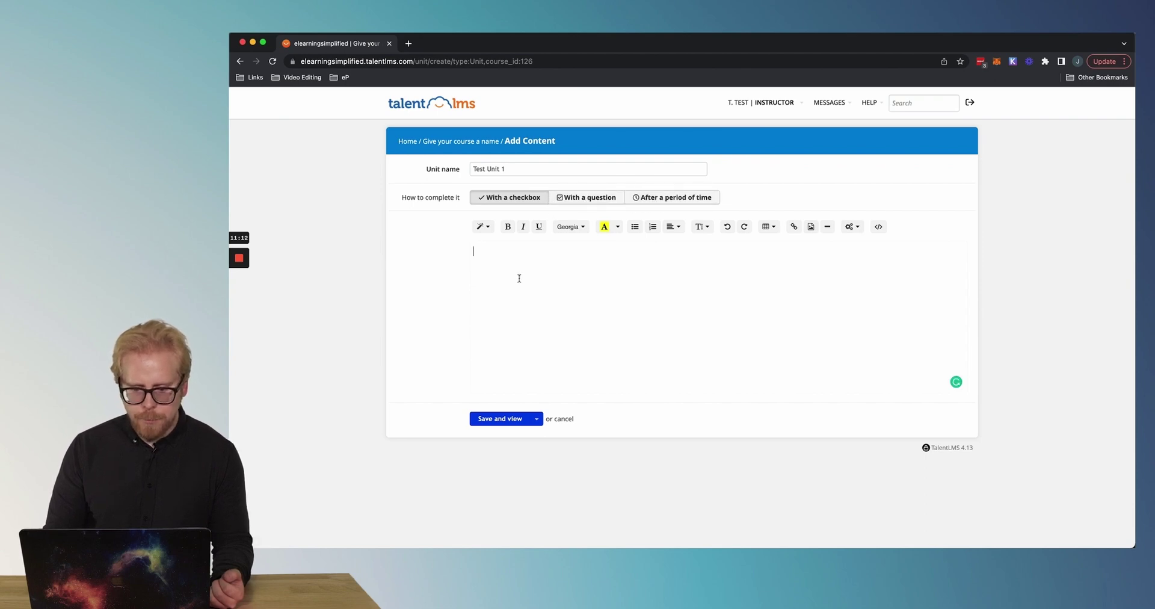
{"action": "left_click", "coordinate": [512, 260]}
{"action": "type", "text": "sdasdasdasdasdas"}
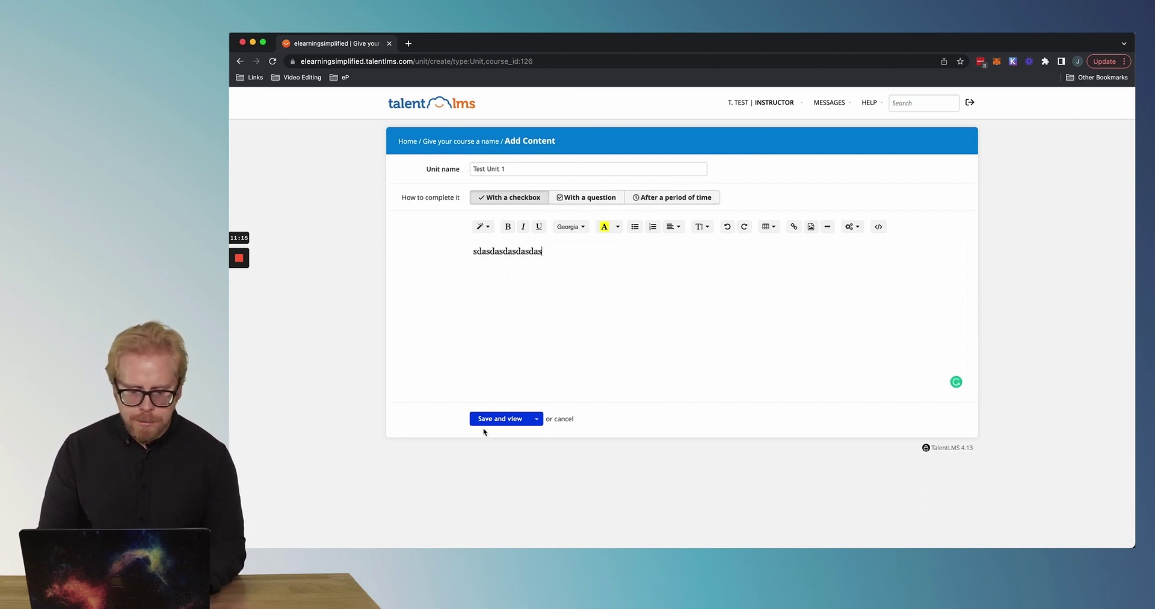
{"action": "left_click", "coordinate": [505, 418]}
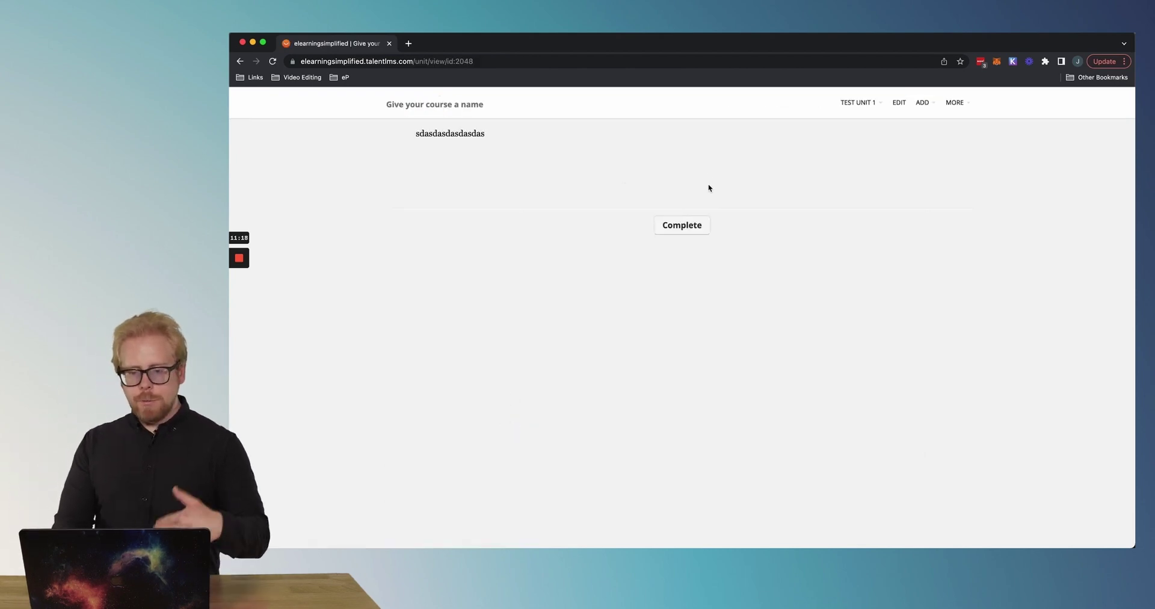
{"action": "left_click", "coordinate": [239, 62]}
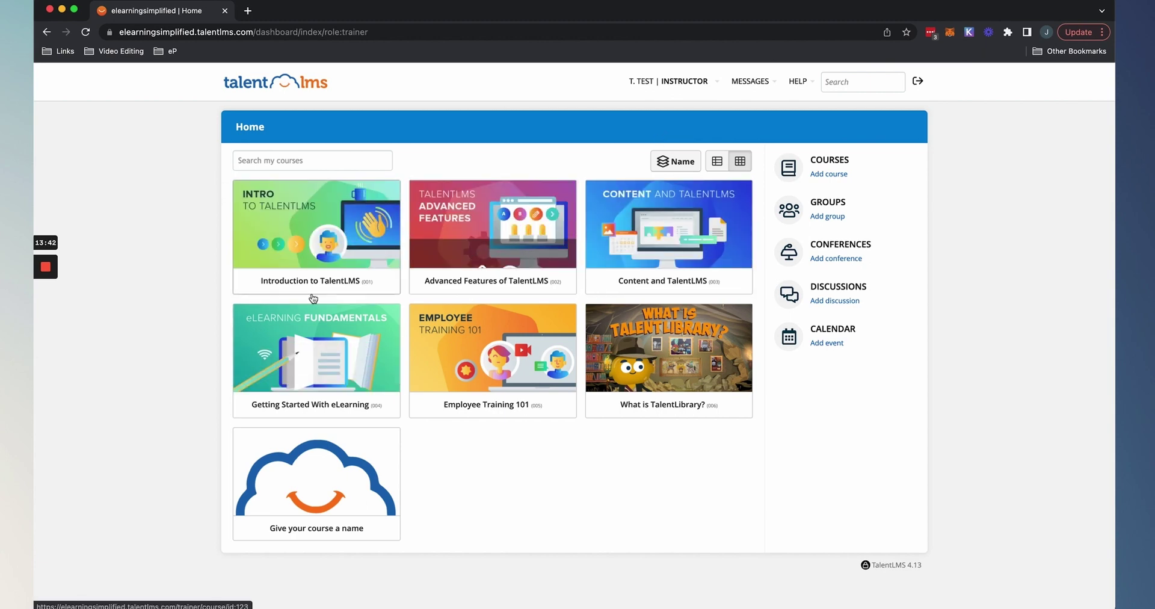
{"action": "mouse_move", "coordinate": [358, 369]}
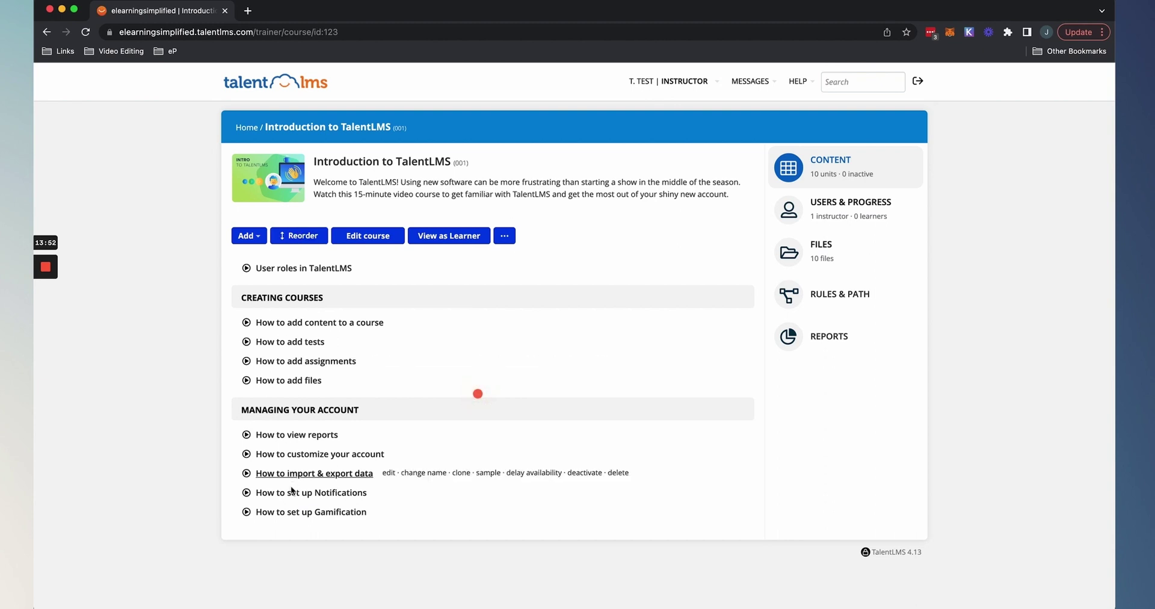
{"action": "mouse_move", "coordinate": [390, 267]}
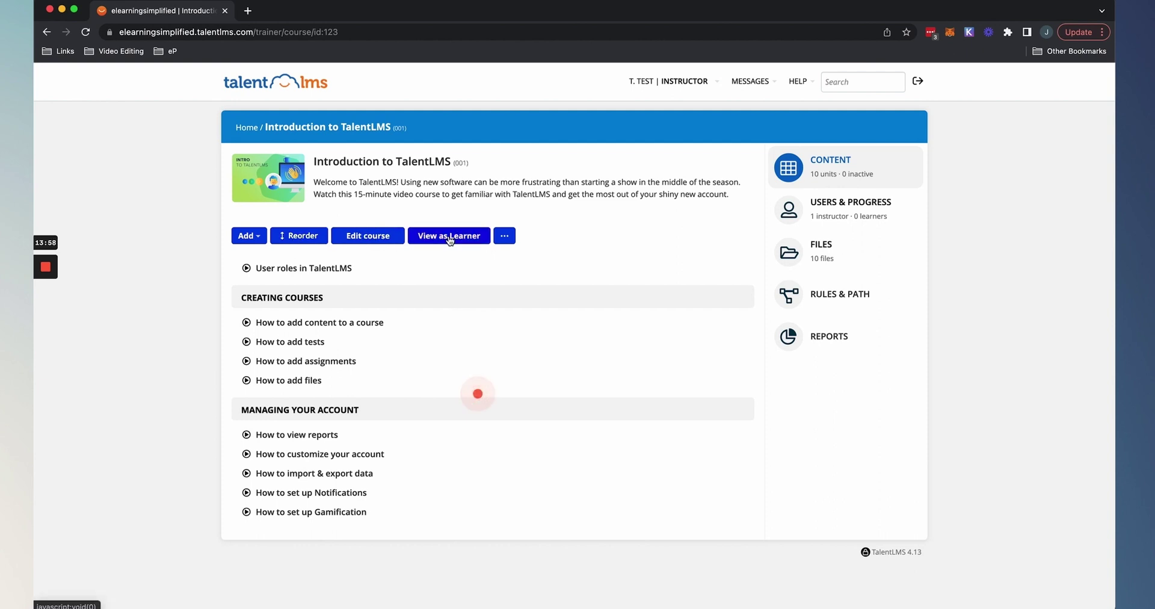
{"action": "left_click", "coordinate": [507, 239]}
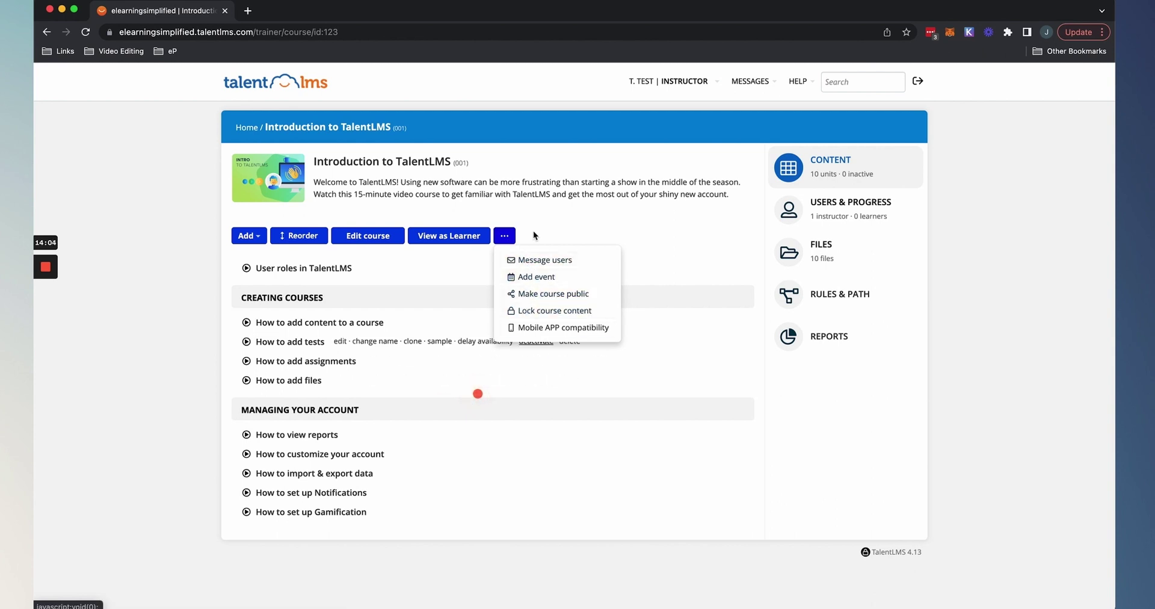
{"action": "left_click", "coordinate": [199, 276]}
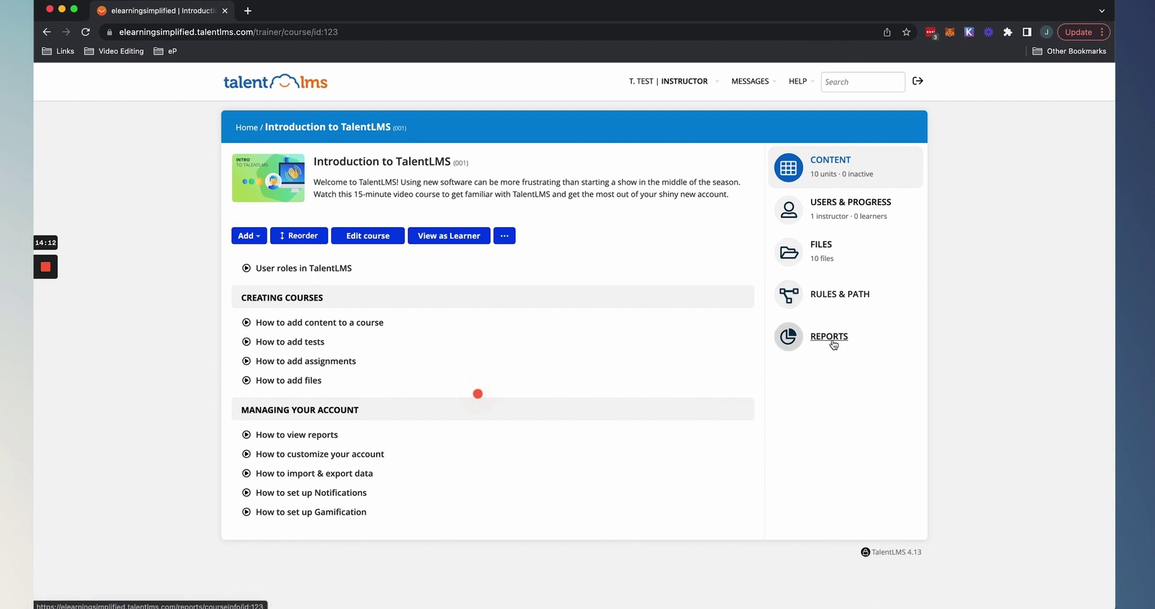
{"action": "left_click", "coordinate": [52, 34]}
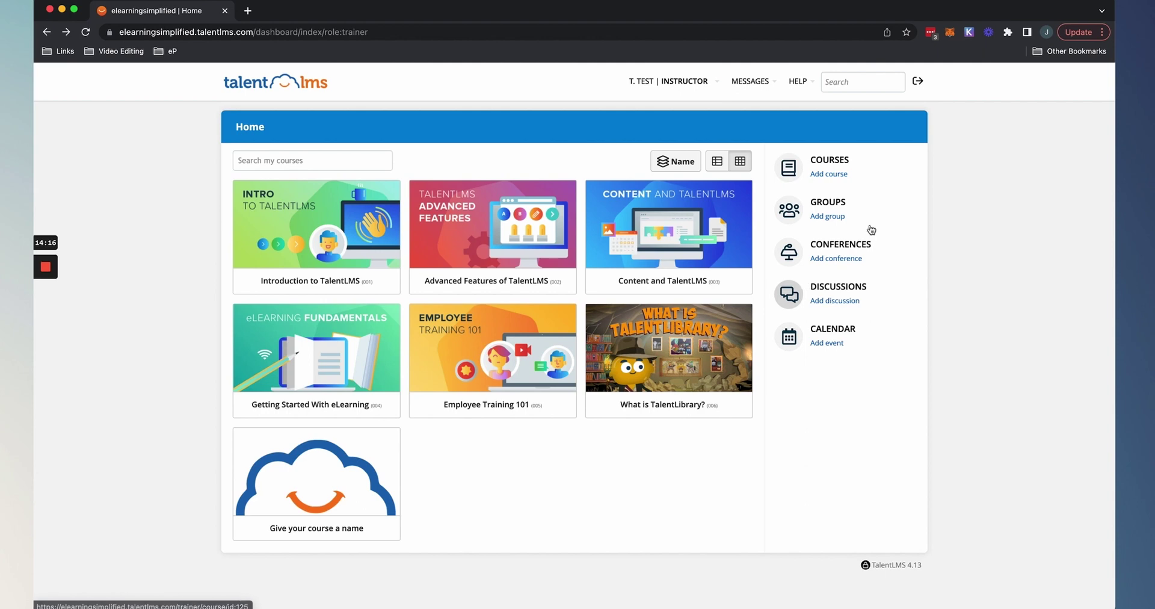
Look over the Courses and Groups pages, returning Home each time, then switch to Learner.
{"action": "left_click", "coordinate": [836, 165]}
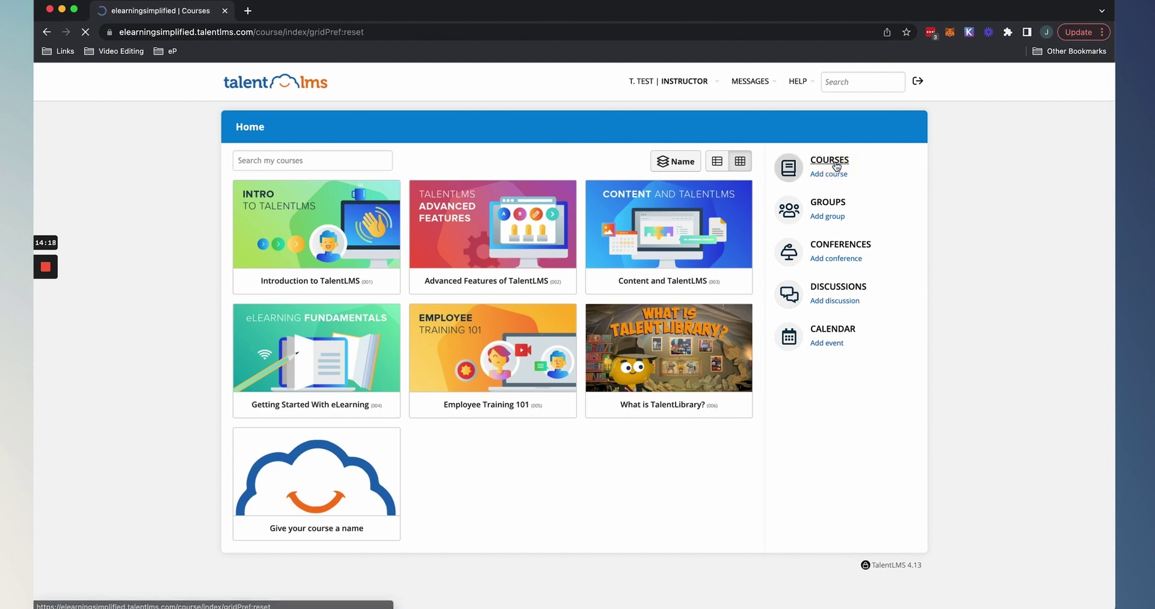
{"action": "left_click", "coordinate": [47, 33]}
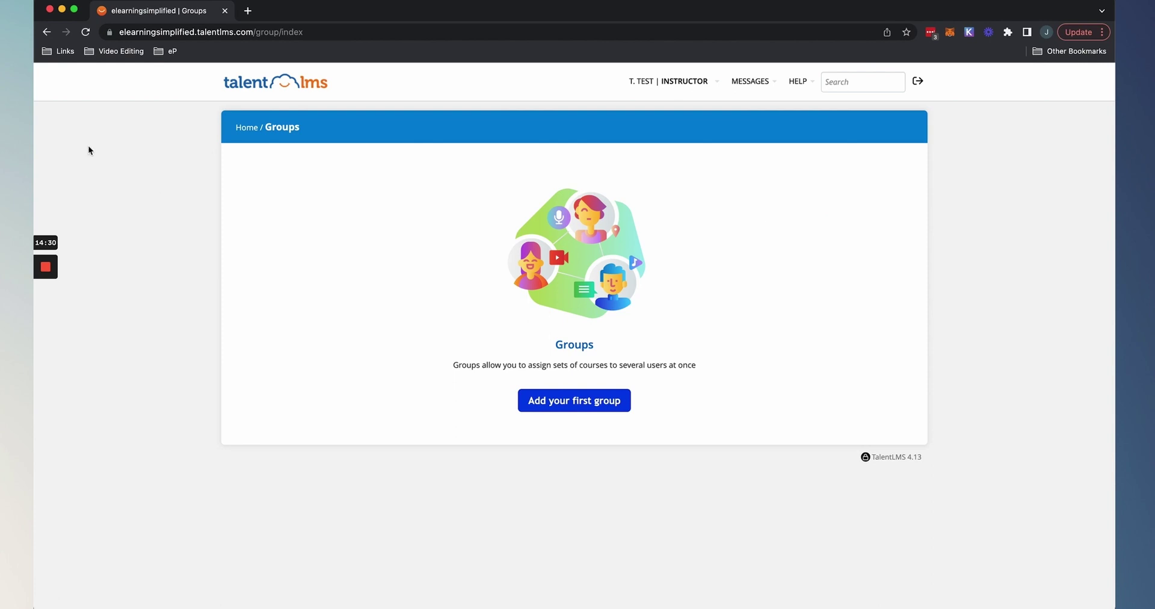
{"action": "left_click", "coordinate": [47, 33]}
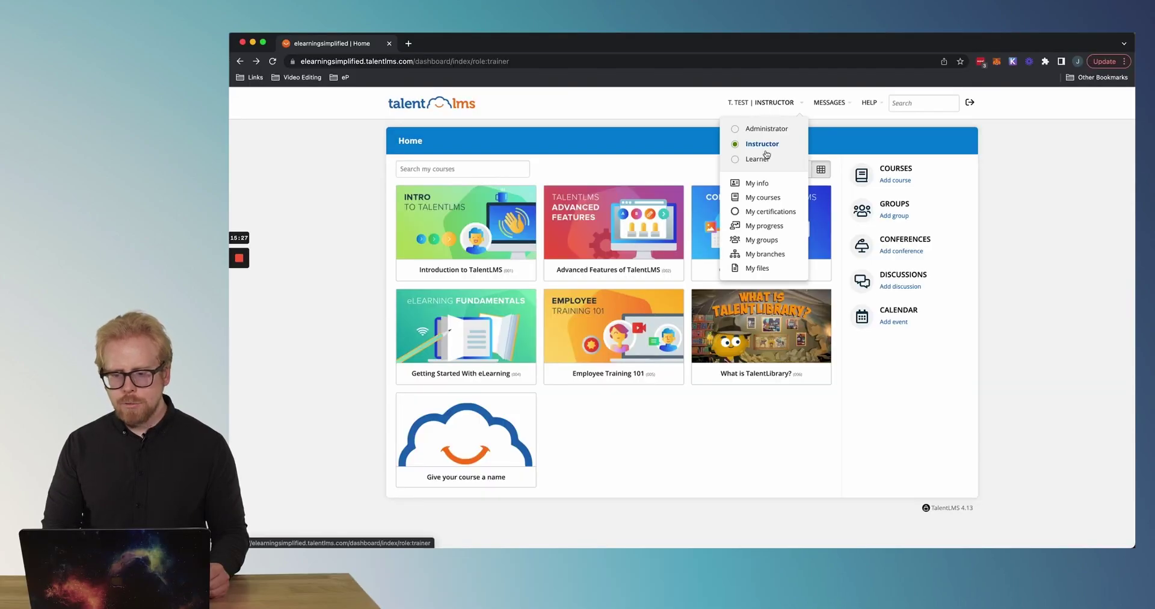
{"action": "left_click", "coordinate": [759, 158]}
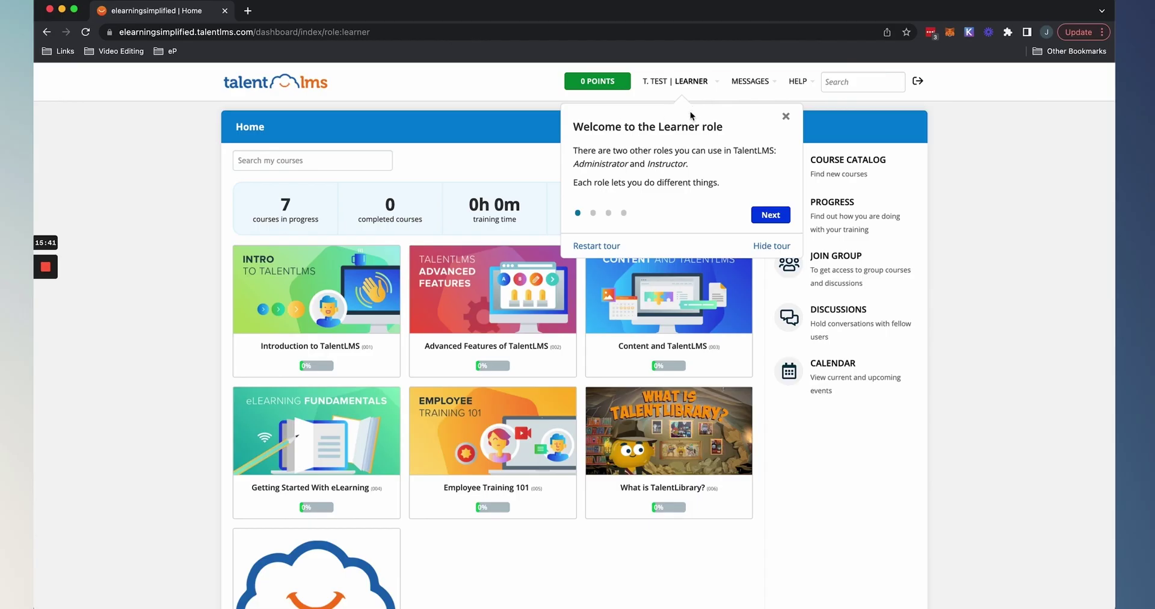
Finish the four-step Learner welcome tour, then browse the course catalog and return Home.
{"action": "left_click", "coordinate": [770, 216]}
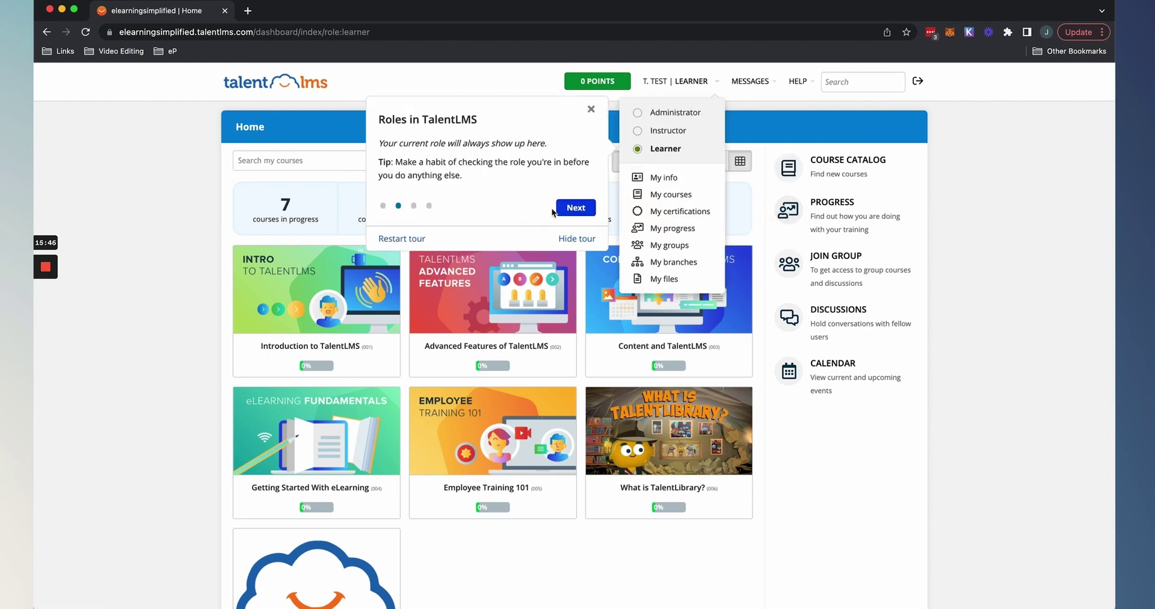
{"action": "left_click", "coordinate": [576, 208]}
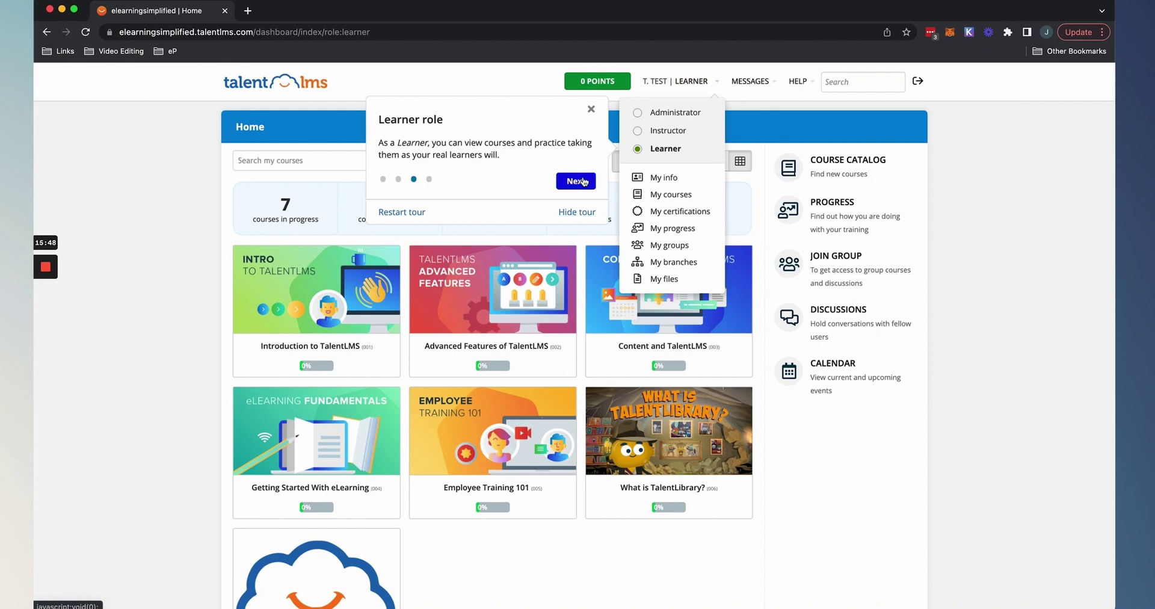
{"action": "left_click", "coordinate": [577, 181]}
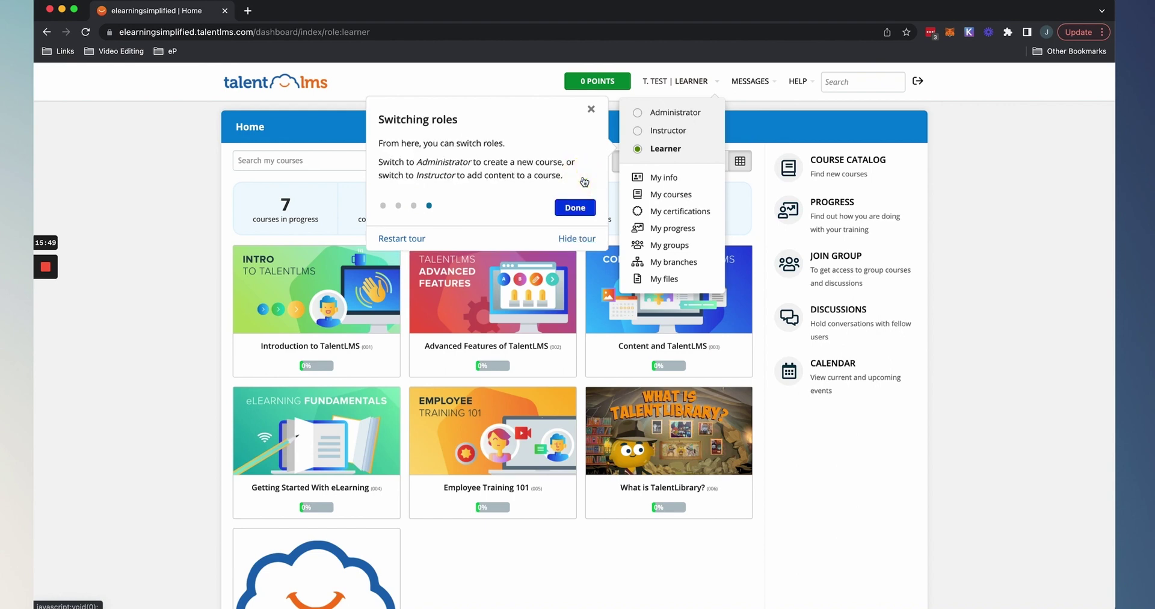
{"action": "left_click", "coordinate": [575, 208]}
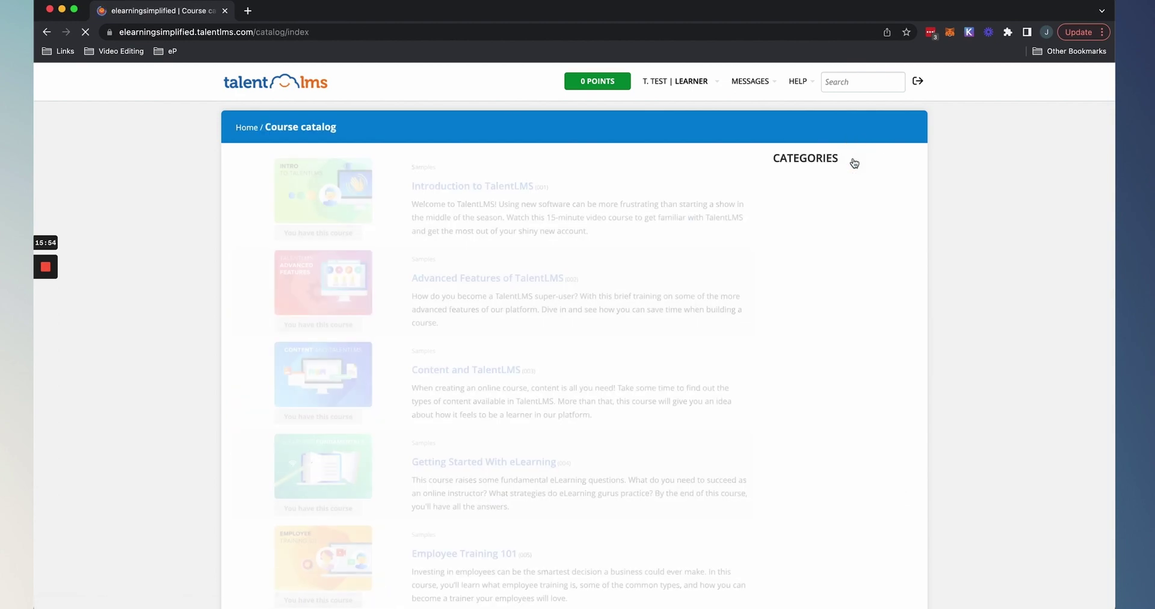
{"action": "scroll", "coordinate": [549, 260], "scroll_direction": "down", "scroll_amount": 10}
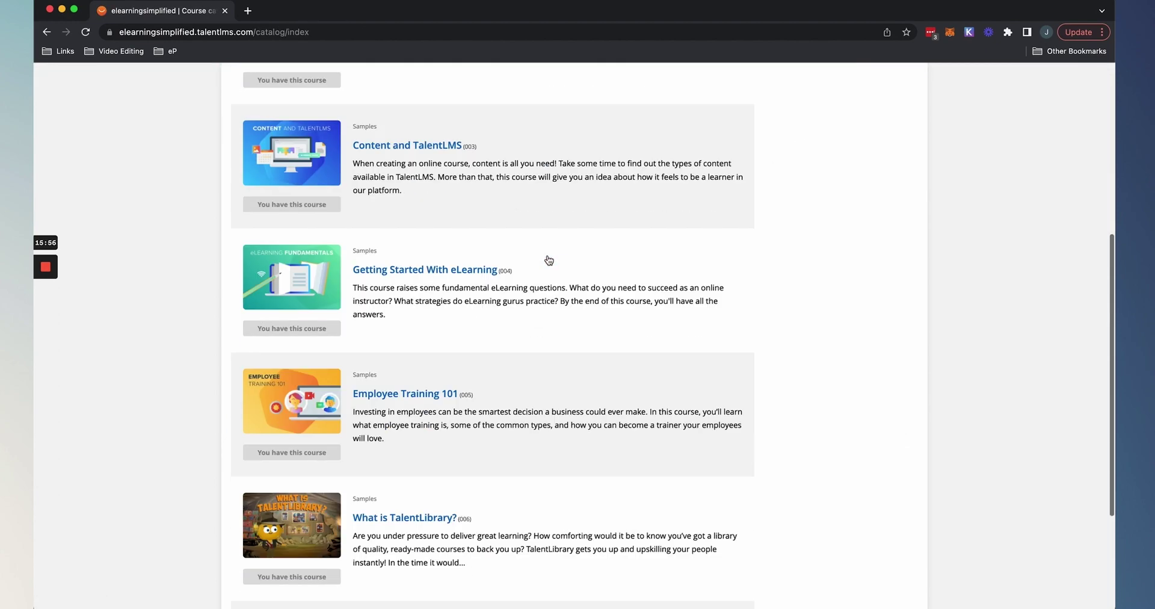
{"action": "scroll", "coordinate": [549, 260], "scroll_direction": "up", "scroll_amount": 10}
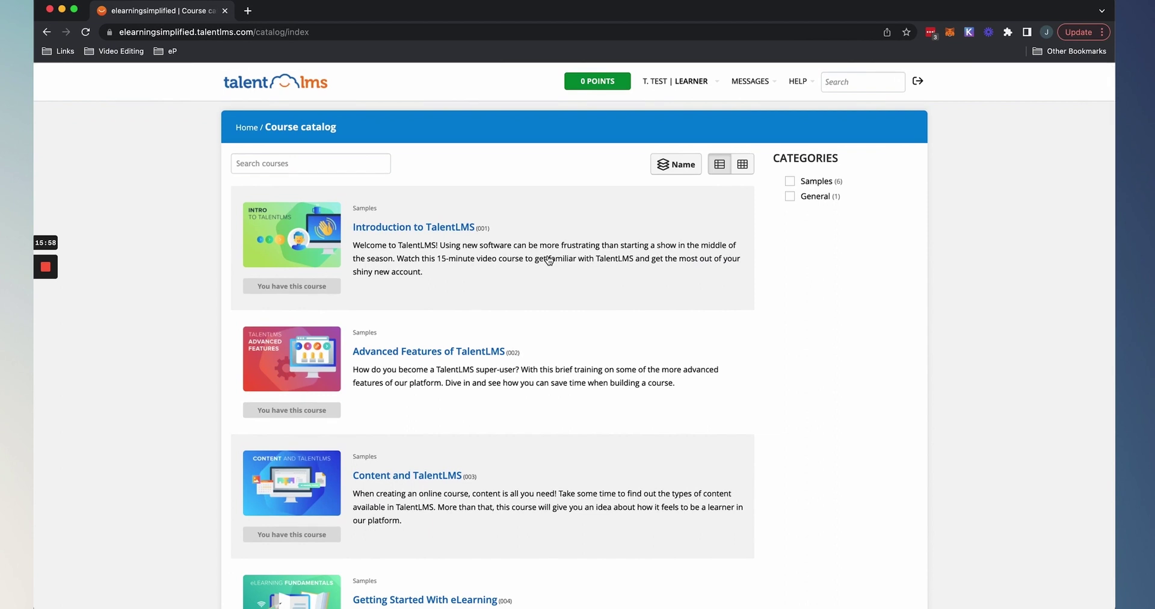
{"action": "left_click", "coordinate": [47, 32]}
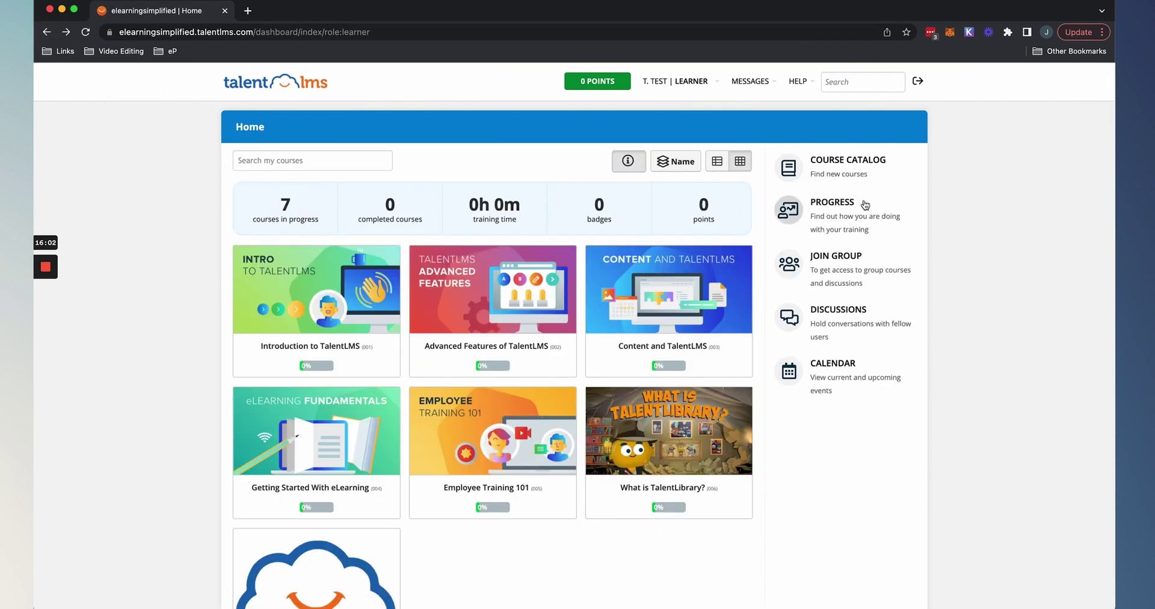
Review the learner's courses, certifications, badges and timeline, then return to Home.
{"action": "left_click", "coordinate": [840, 209]}
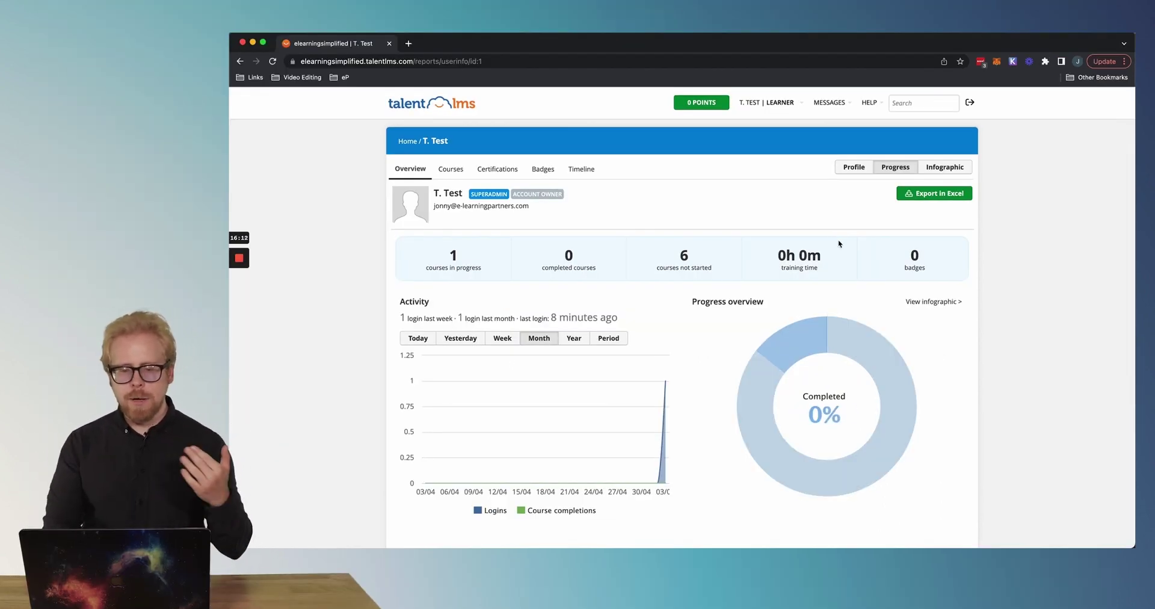
{"action": "left_click", "coordinate": [460, 172]}
{"action": "left_click", "coordinate": [505, 174]}
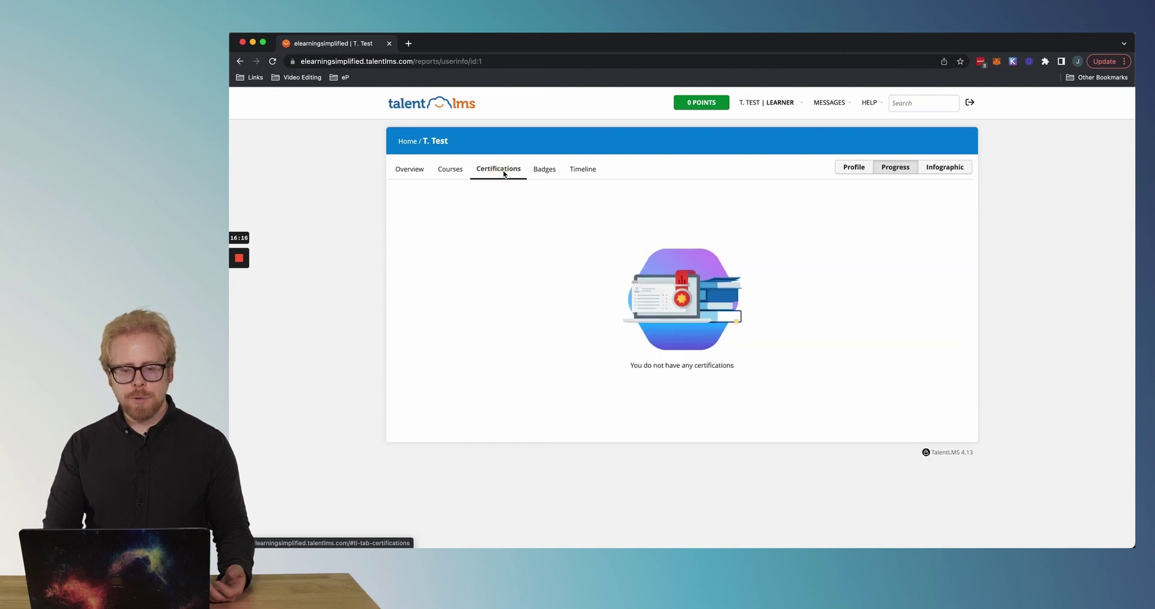
{"action": "left_click", "coordinate": [546, 174]}
{"action": "left_click", "coordinate": [587, 176]}
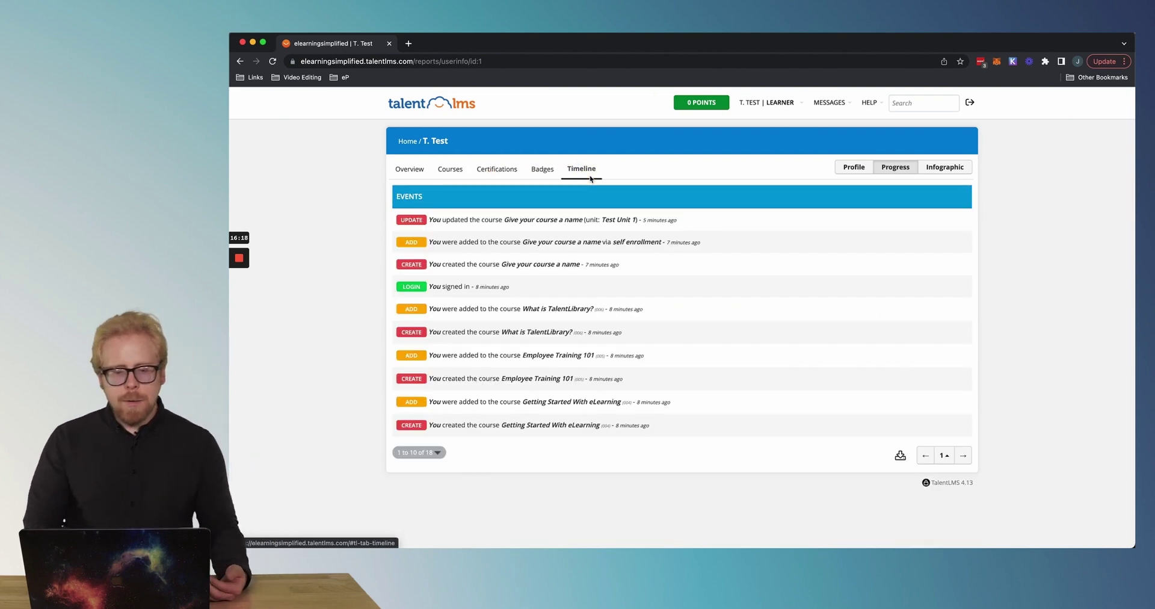
{"action": "left_click", "coordinate": [239, 63]}
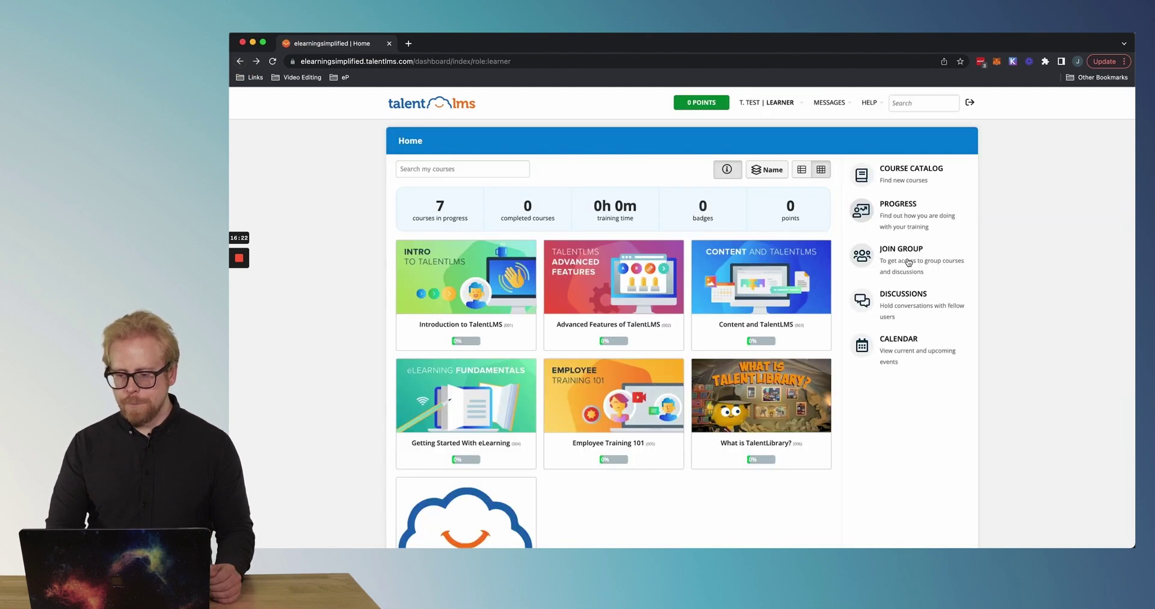
Check Join group, Discussions and Calendar, then switch to the Administrator role.
{"action": "left_click", "coordinate": [913, 255]}
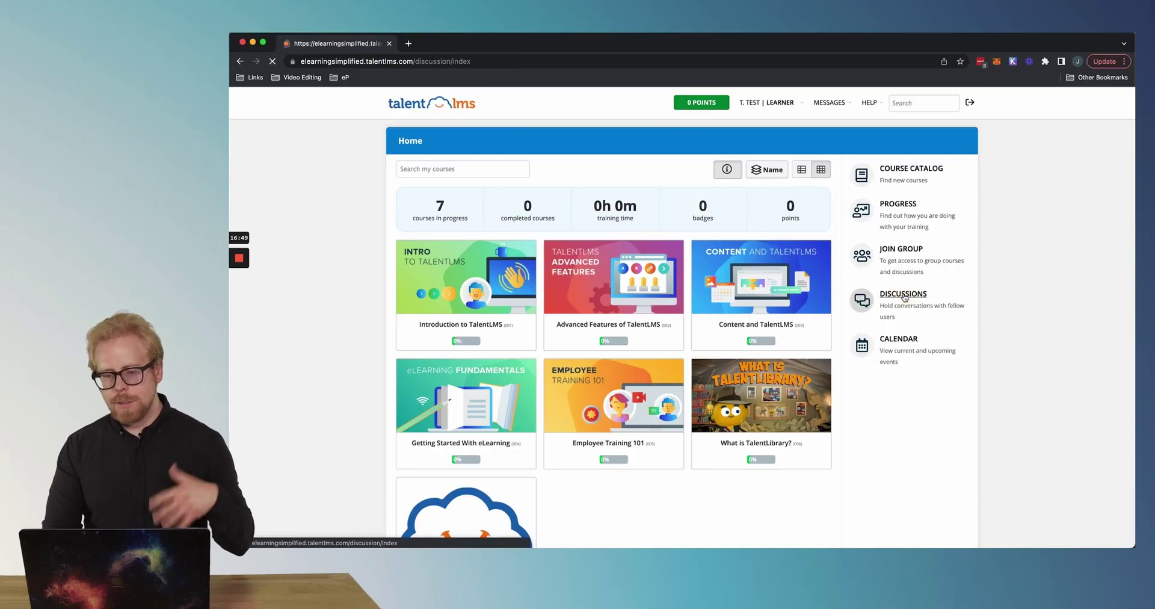
{"action": "left_click", "coordinate": [244, 61]}
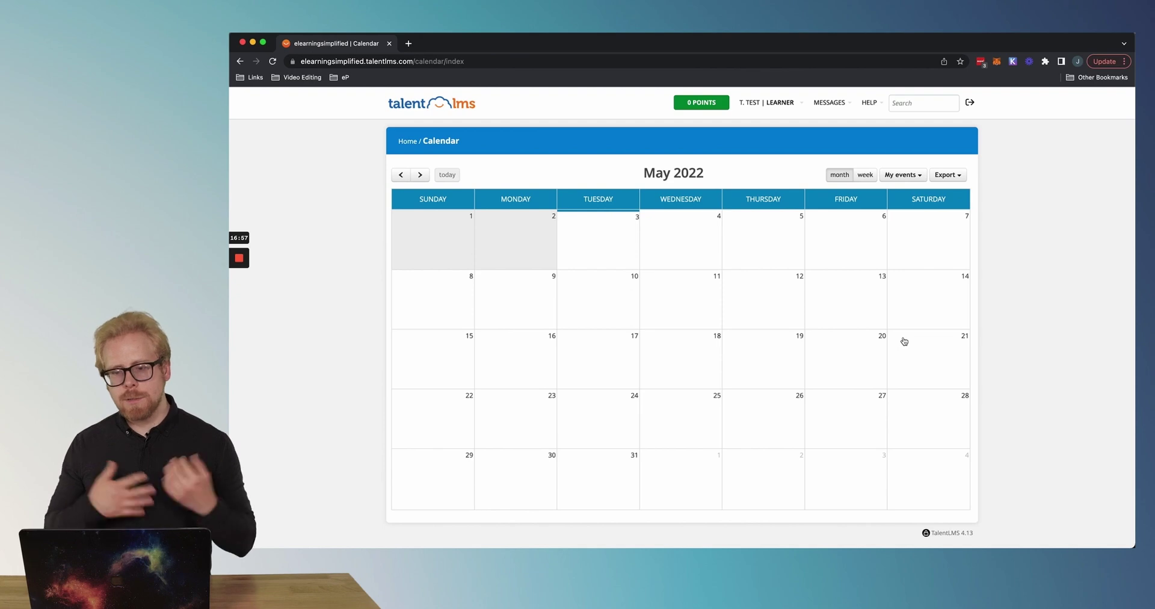
{"action": "left_click", "coordinate": [240, 62]}
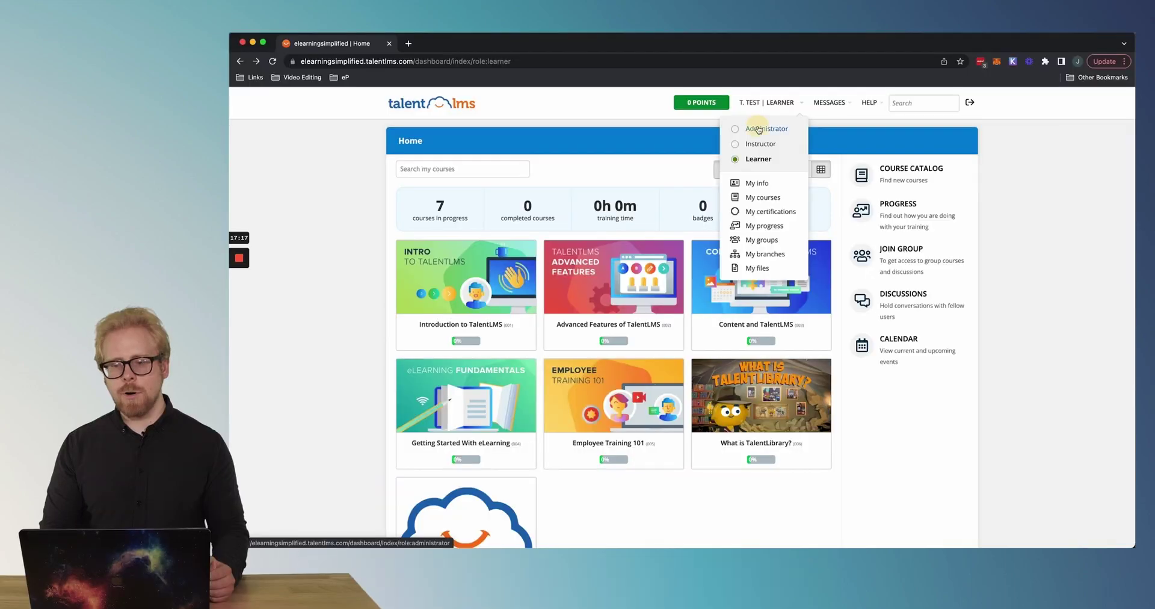
{"action": "left_click", "coordinate": [752, 122]}
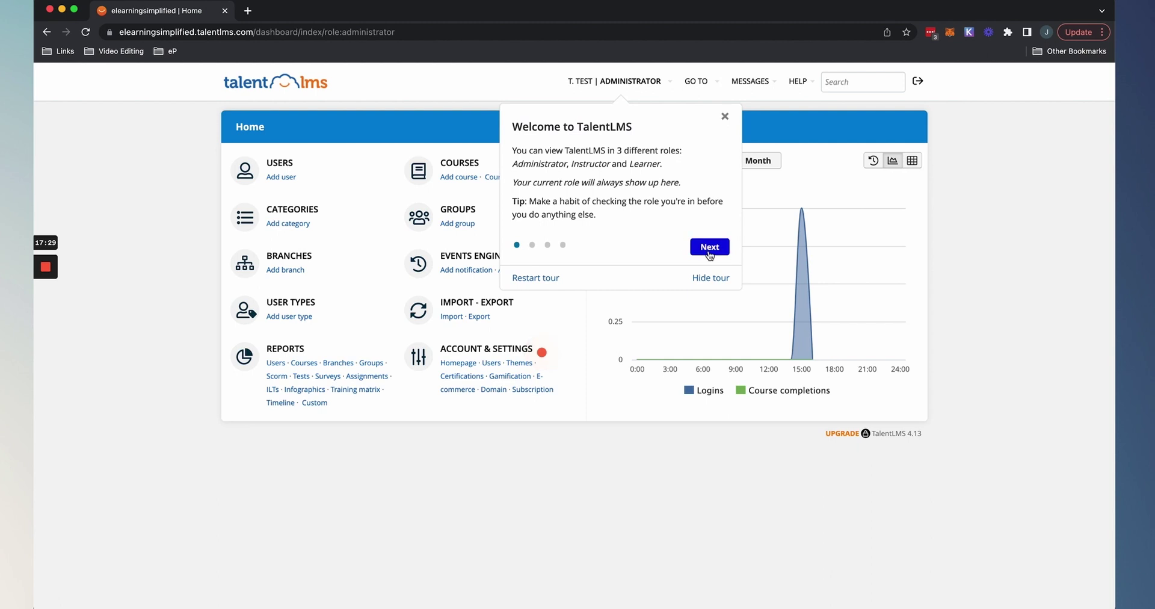
Step through the remaining administrator tour screens to Done, closing the tour and role list.
{"action": "left_click", "coordinate": [710, 246]}
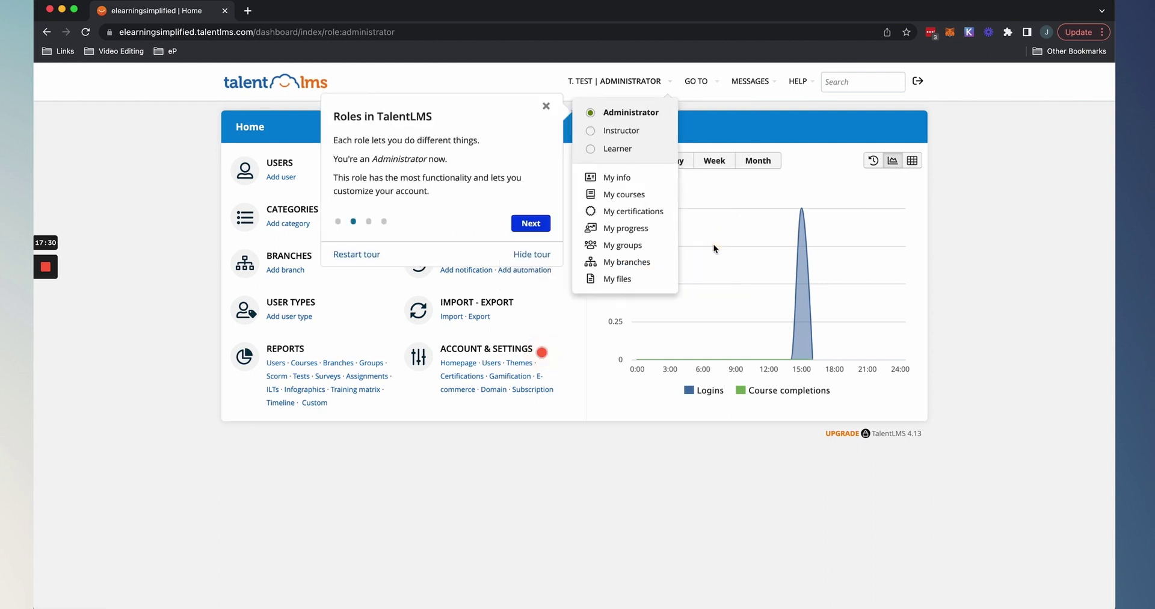
{"action": "left_click", "coordinate": [532, 233]}
{"action": "left_click", "coordinate": [532, 234]}
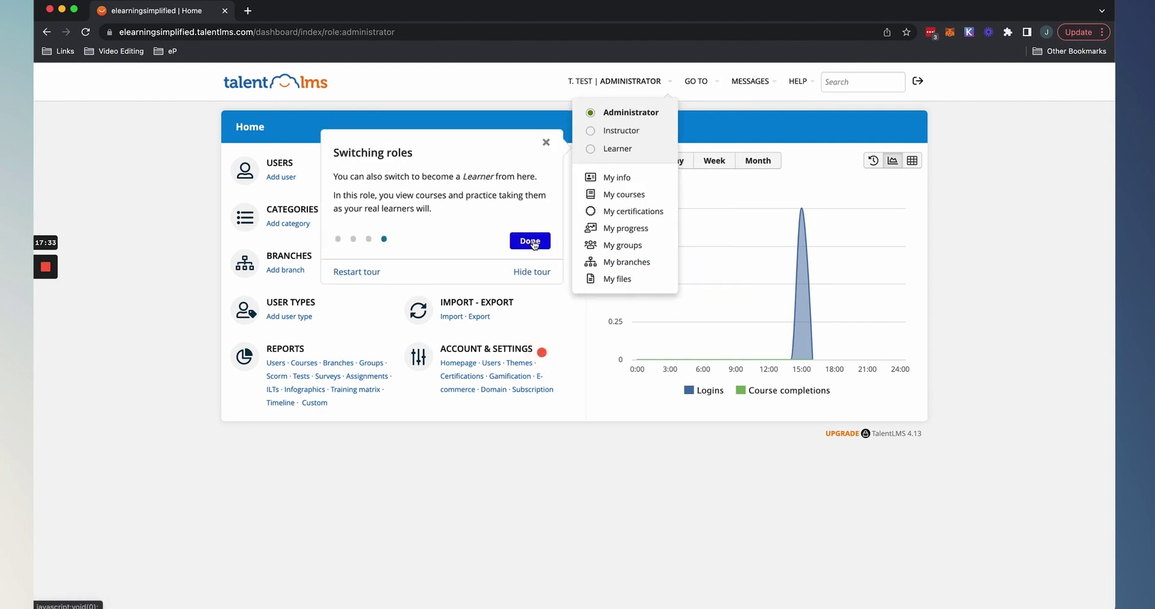
{"action": "left_click", "coordinate": [532, 239]}
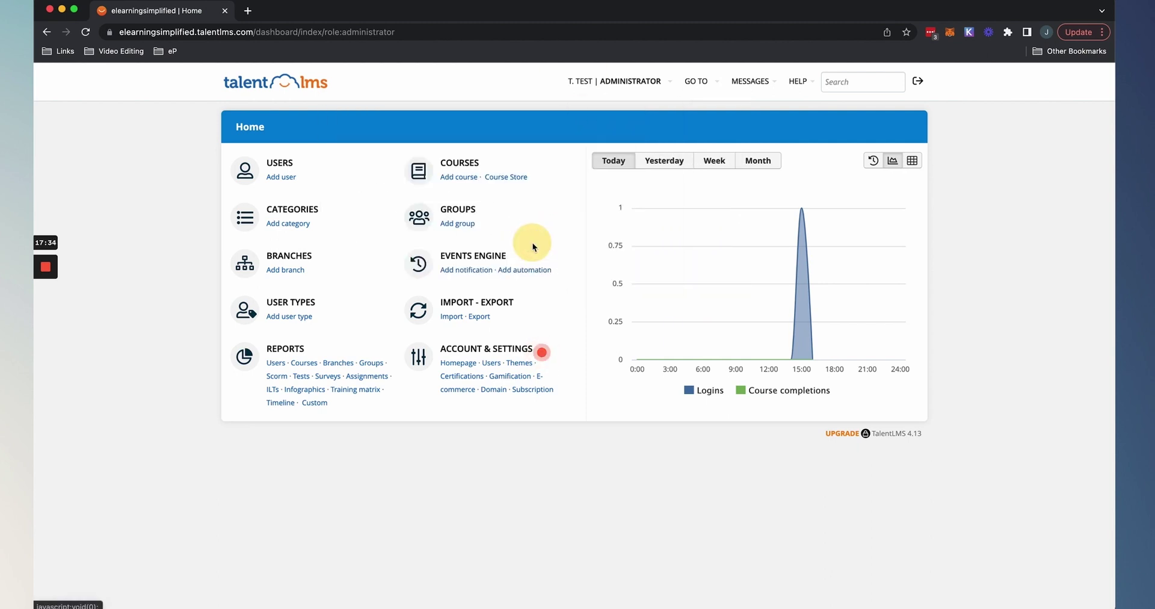
{"action": "left_click", "coordinate": [286, 168]}
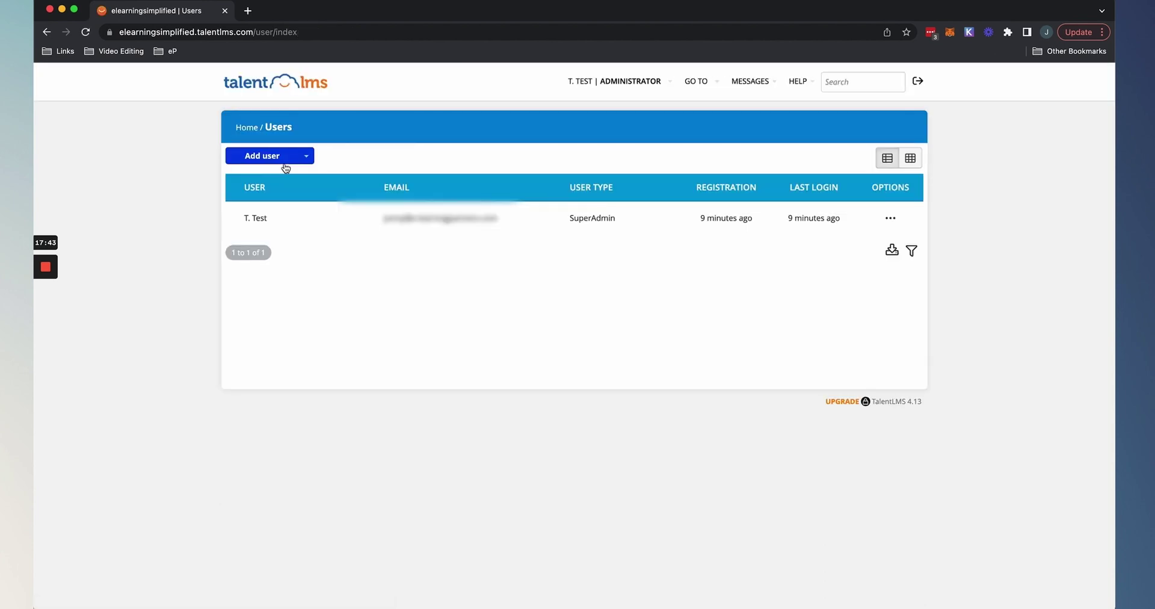
{"action": "left_click", "coordinate": [47, 31]}
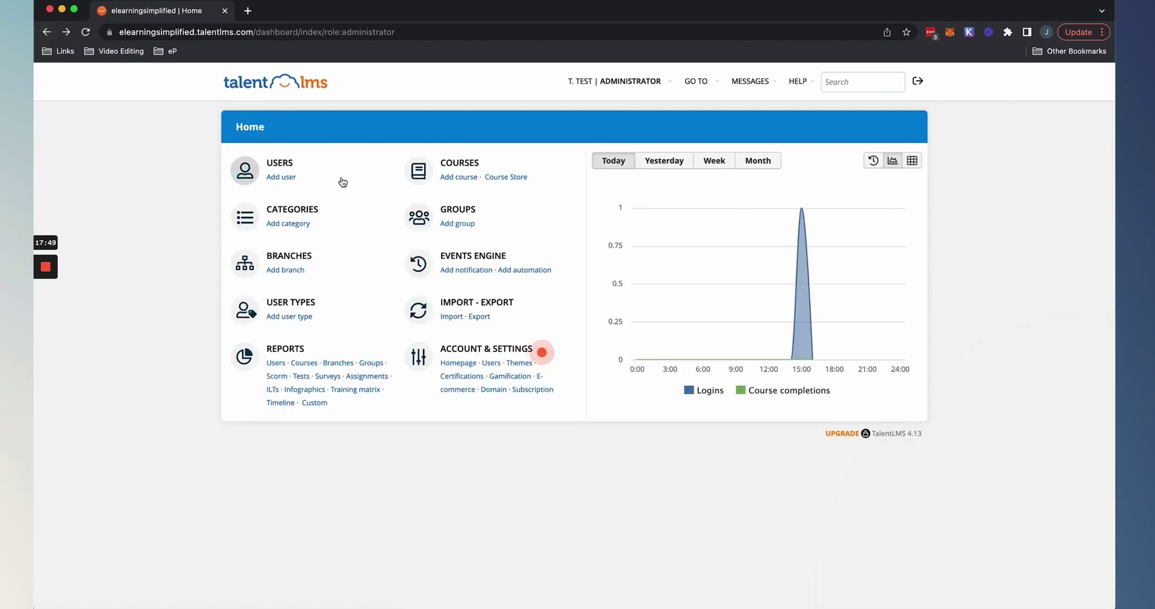
{"action": "left_click", "coordinate": [299, 210]}
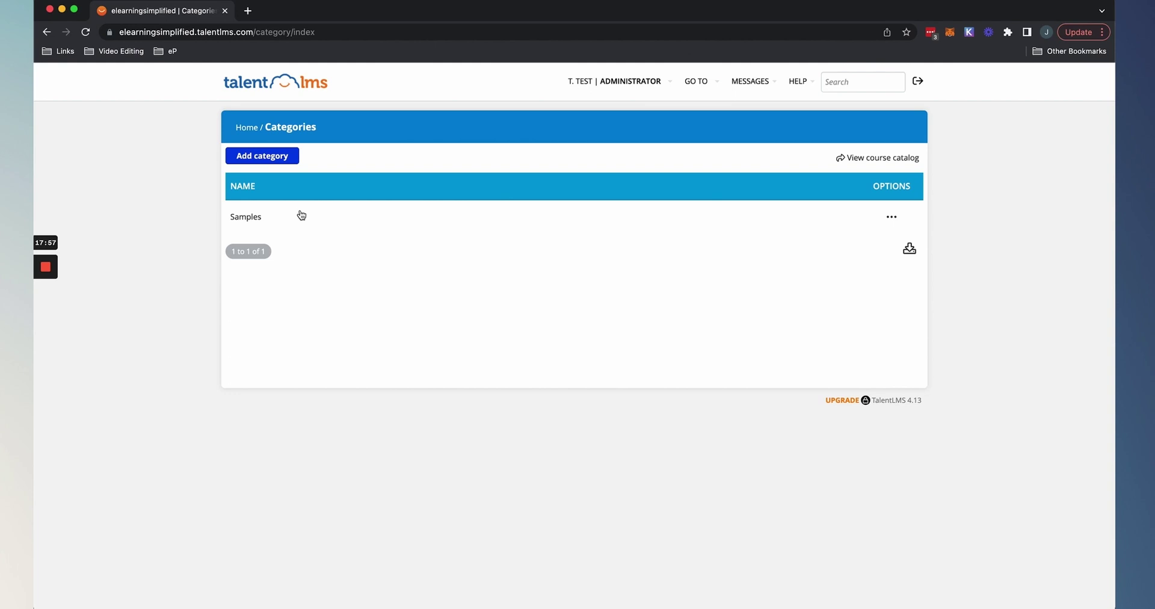
{"action": "left_click", "coordinate": [48, 33]}
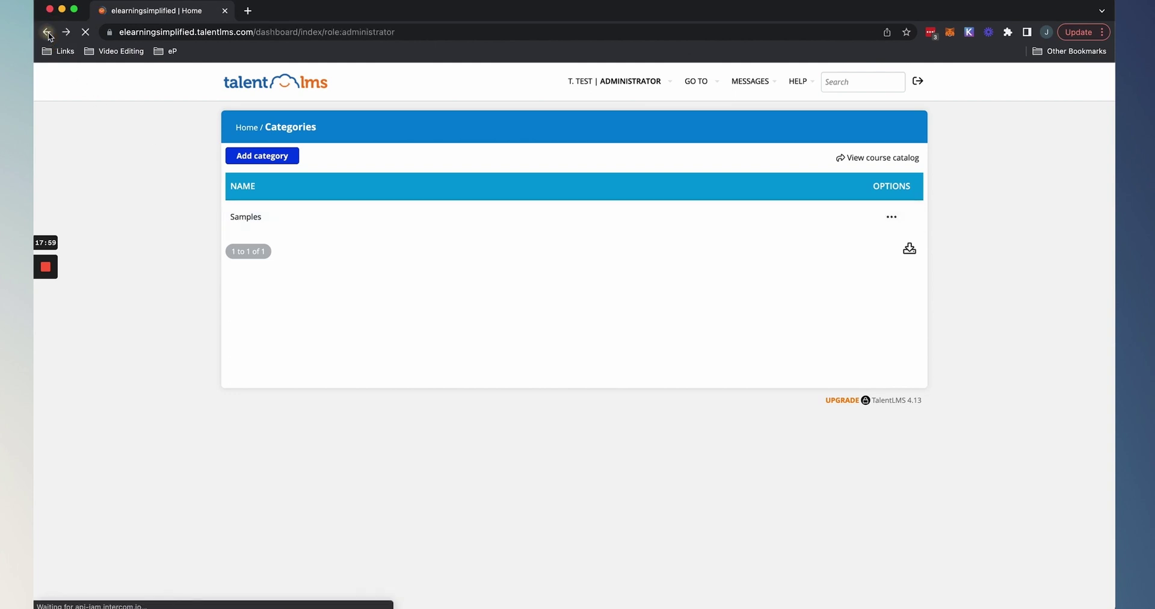
{"action": "left_click", "coordinate": [293, 259]}
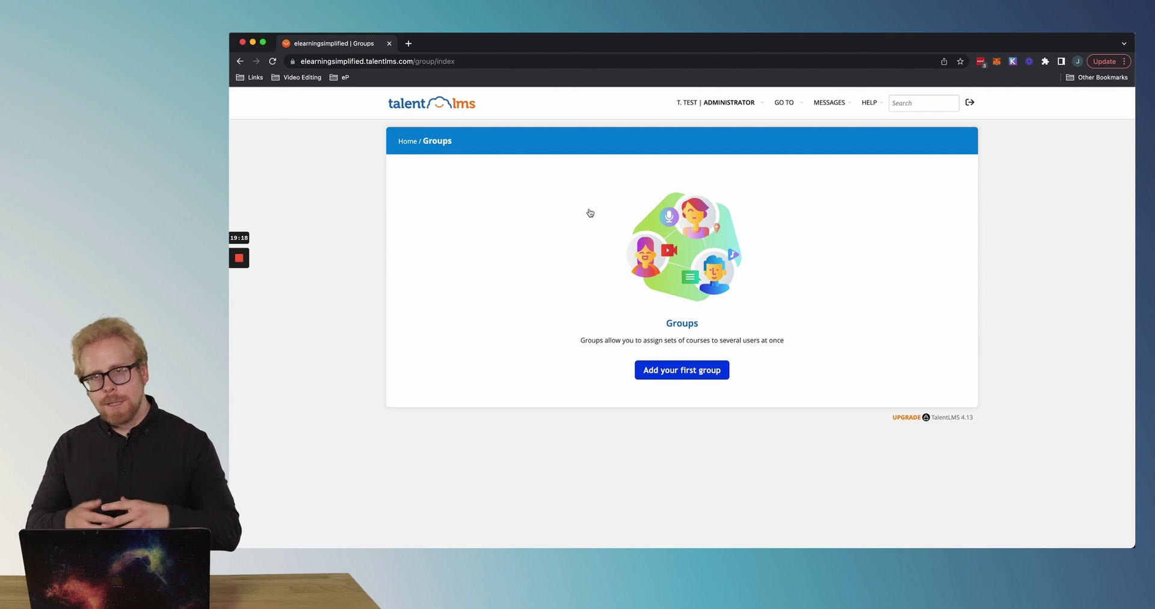
Return from the empty Groups page to the Administrator Home dashboard.
{"action": "left_click", "coordinate": [241, 62]}
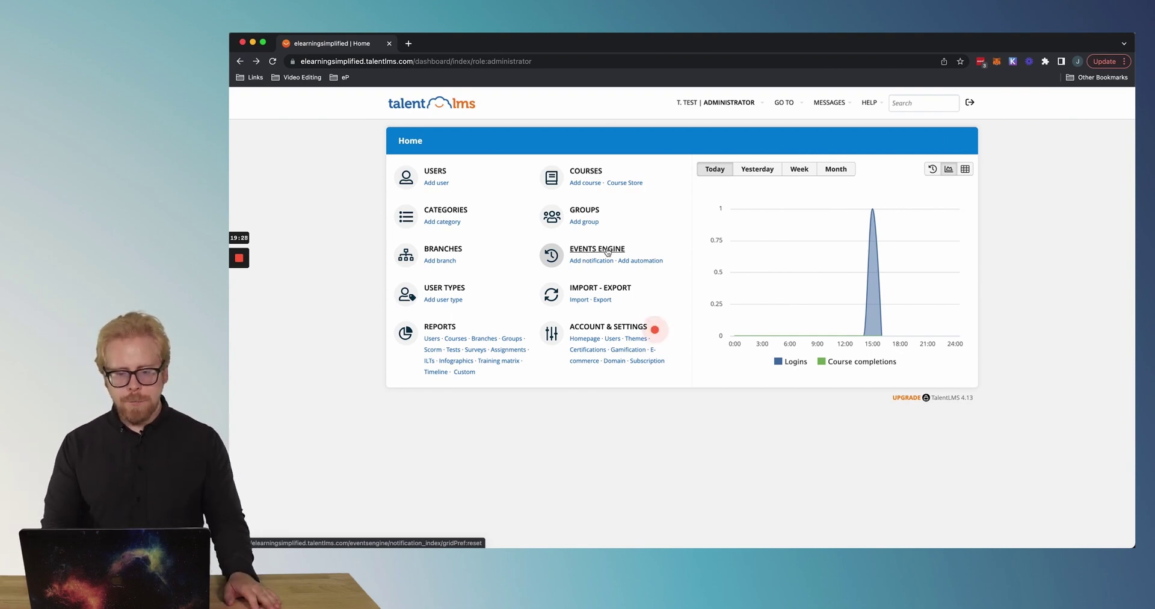
Look over Events Engine and User types from Home, then reach the Import - Export page.
{"action": "left_click", "coordinate": [606, 254]}
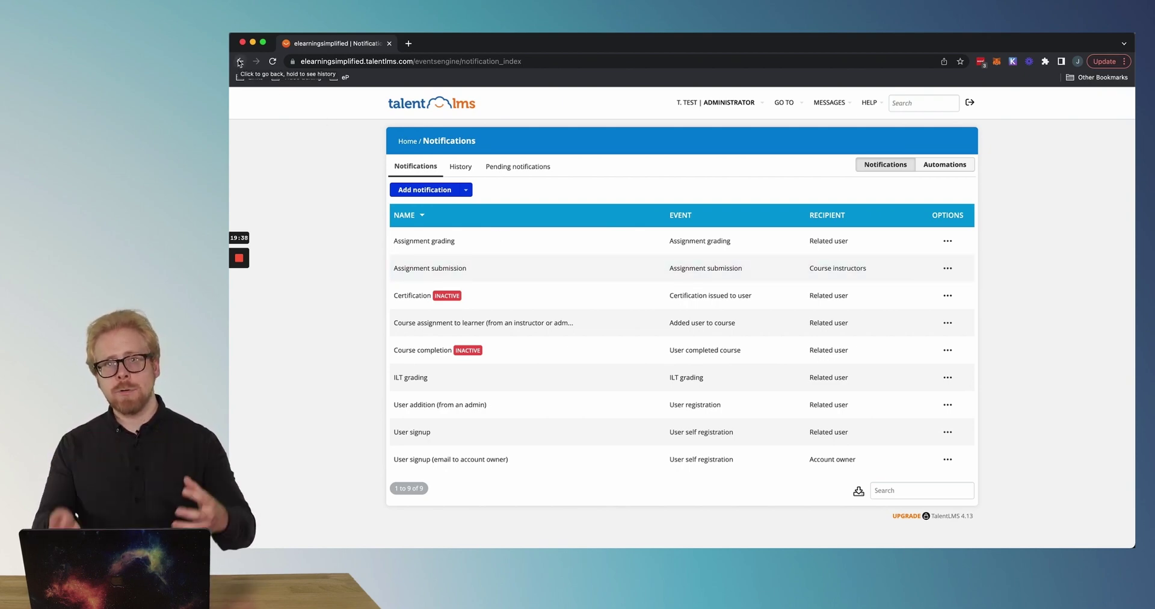
{"action": "left_click", "coordinate": [239, 61]}
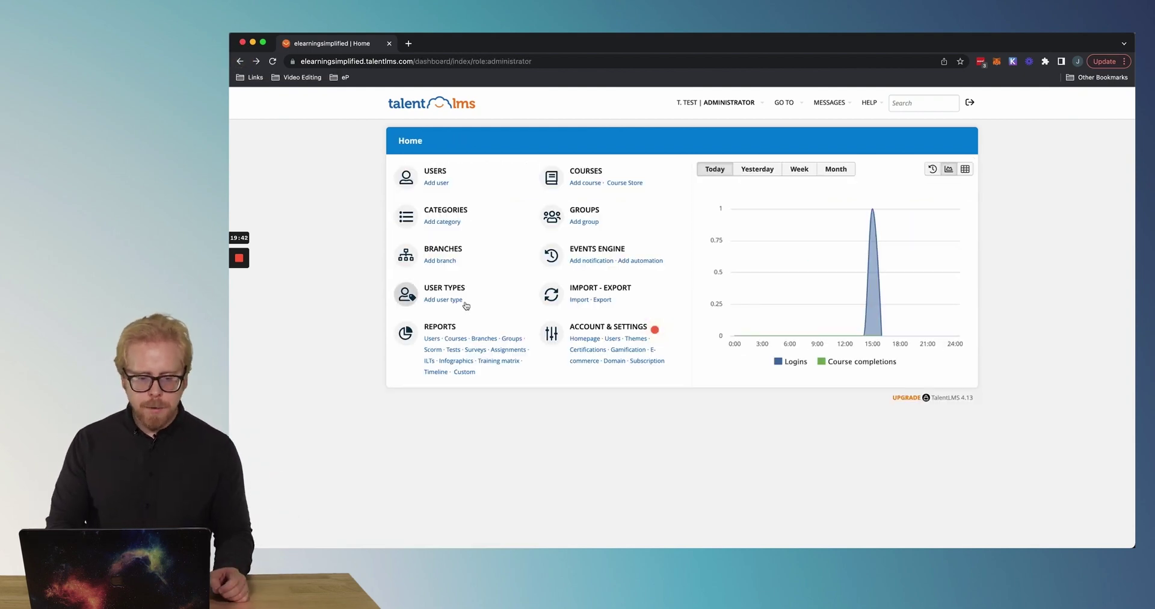
{"action": "left_click", "coordinate": [449, 292]}
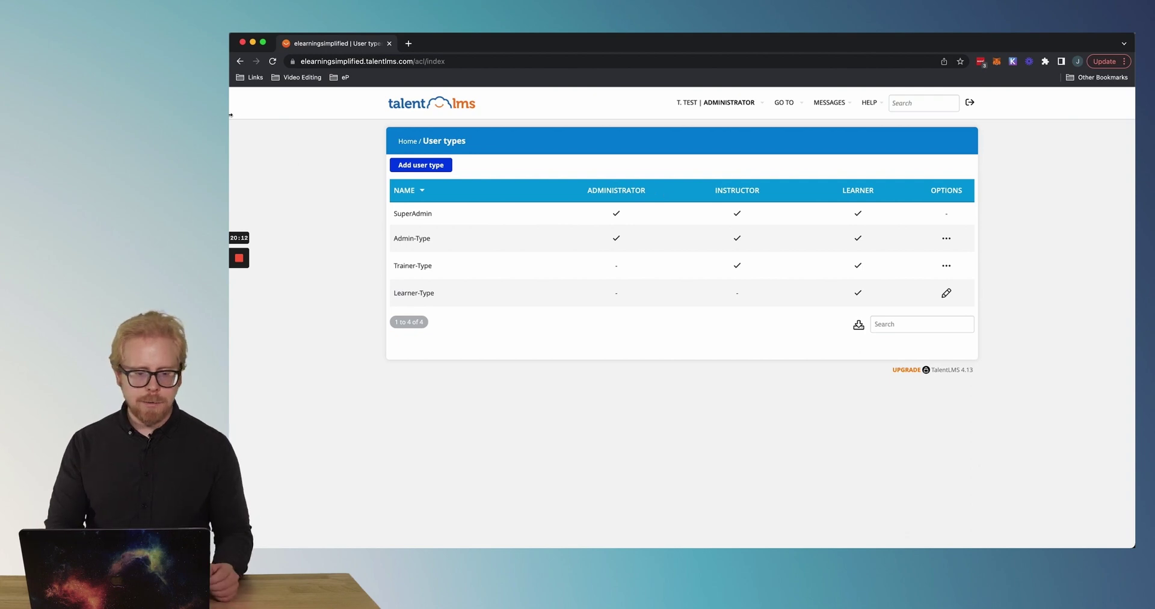
{"action": "left_click", "coordinate": [407, 141]}
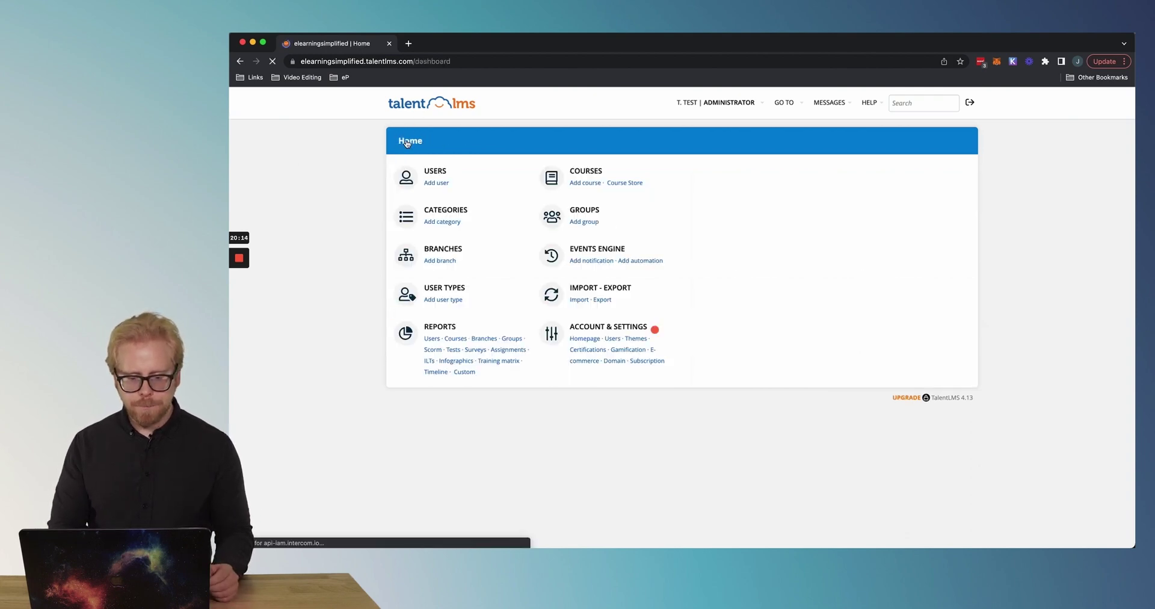
{"action": "left_click", "coordinate": [627, 294]}
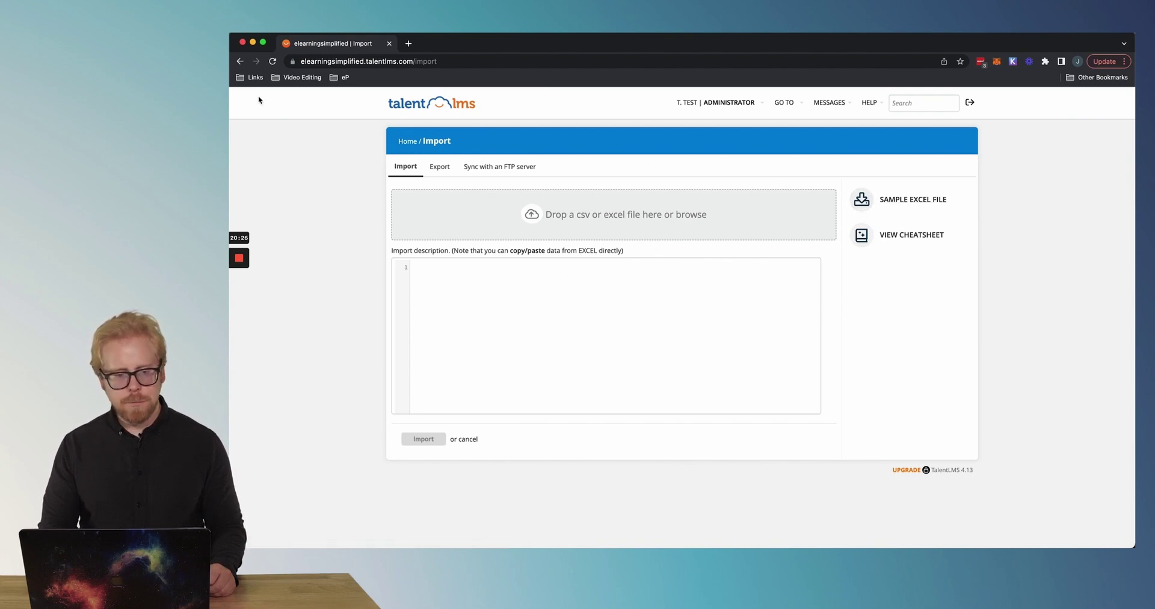
Review today's logins and completions in Reports, then move on to Account & Settings.
{"action": "left_click", "coordinate": [240, 61]}
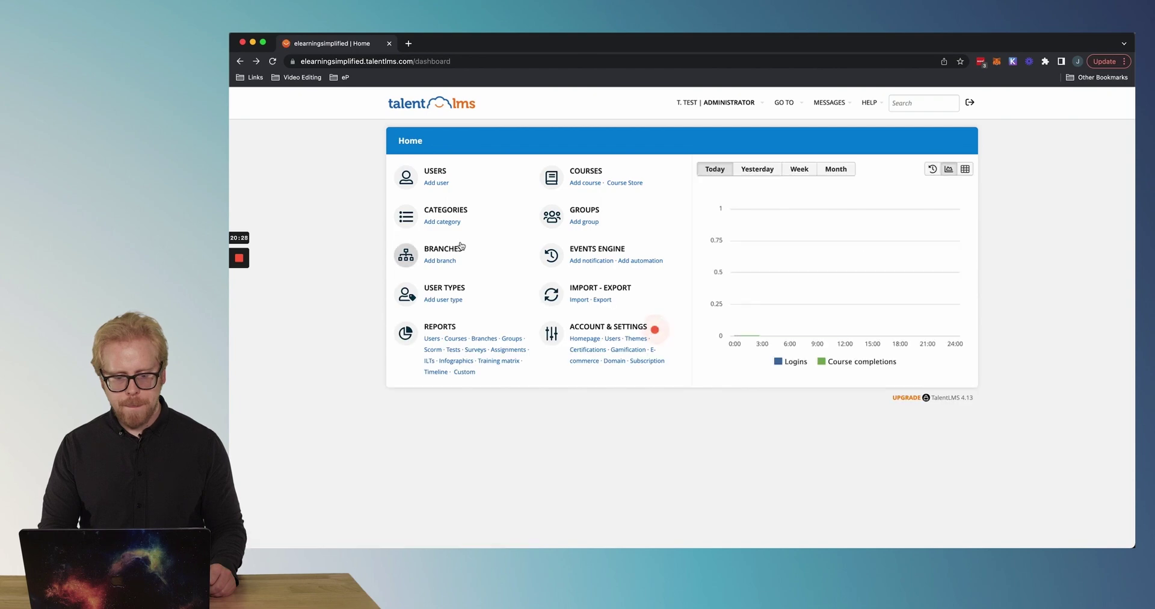
{"action": "left_click", "coordinate": [447, 331]}
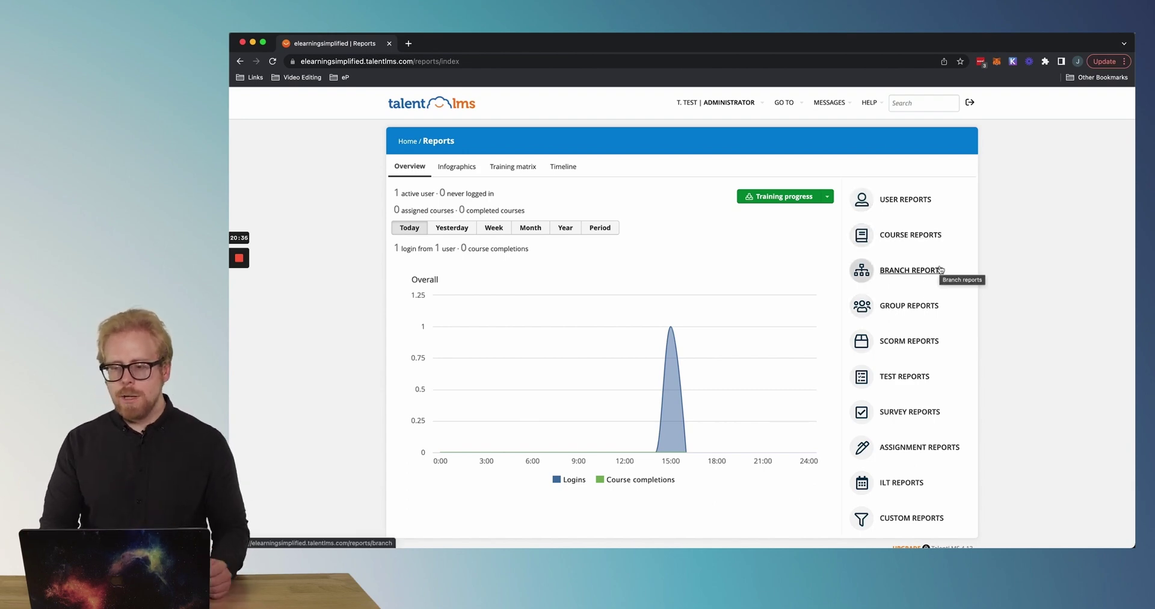
{"action": "scroll", "coordinate": [921, 309], "scroll_direction": "down", "scroll_amount": 1}
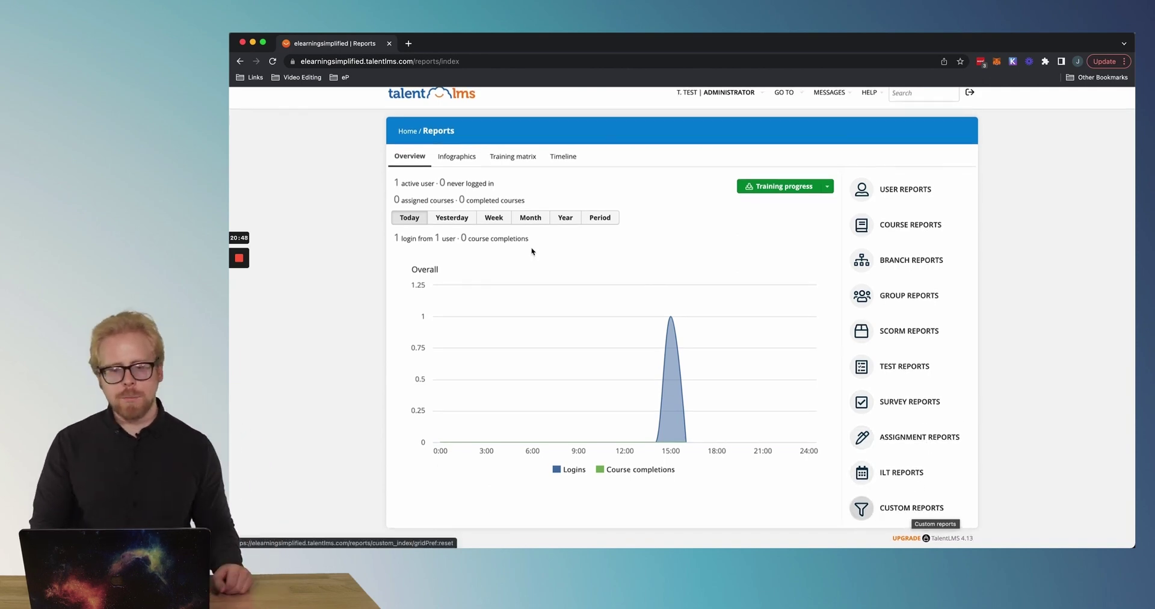
{"action": "left_click", "coordinate": [240, 61]}
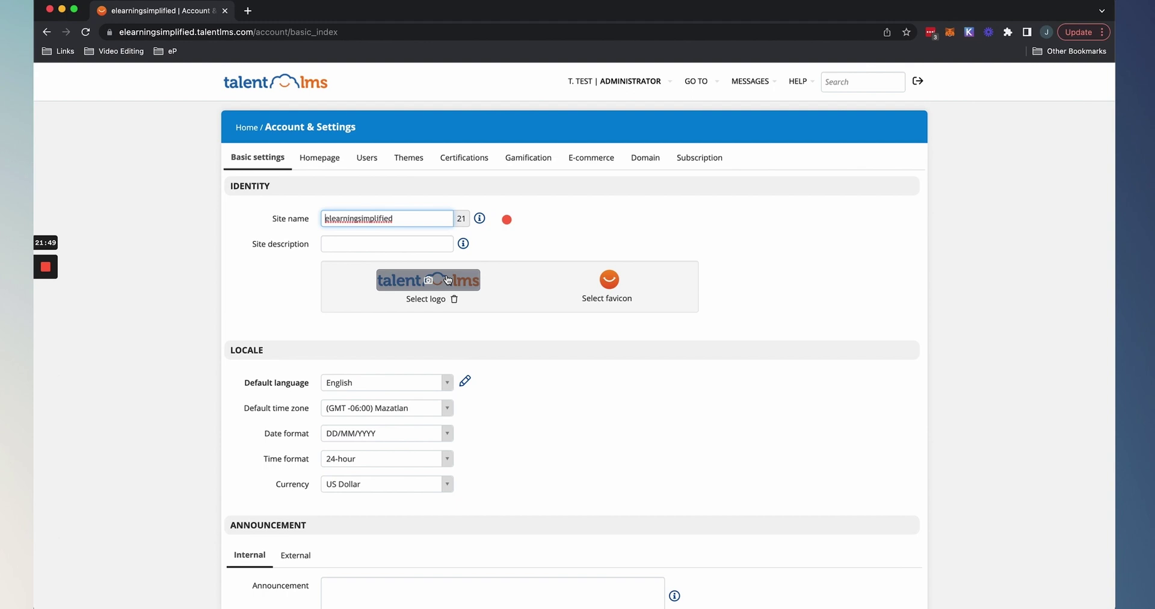
Browse the Homepage, Users, Themes and Certifications tabs of Account & Settings.
{"action": "left_click", "coordinate": [507, 219]}
{"action": "left_click", "coordinate": [332, 159]}
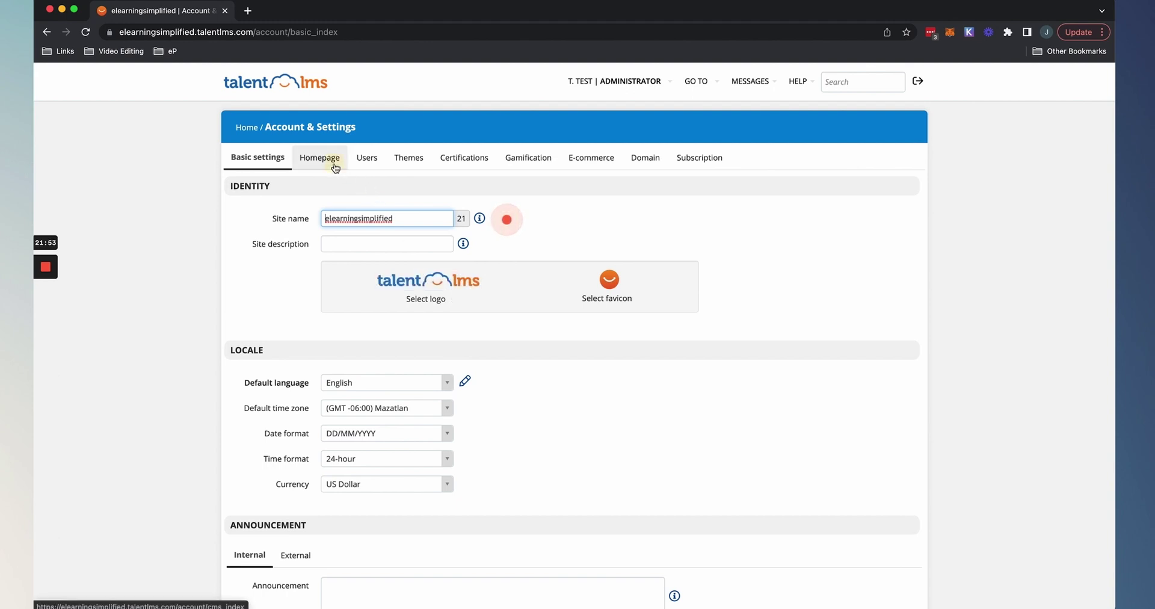
{"action": "left_click", "coordinate": [373, 159]}
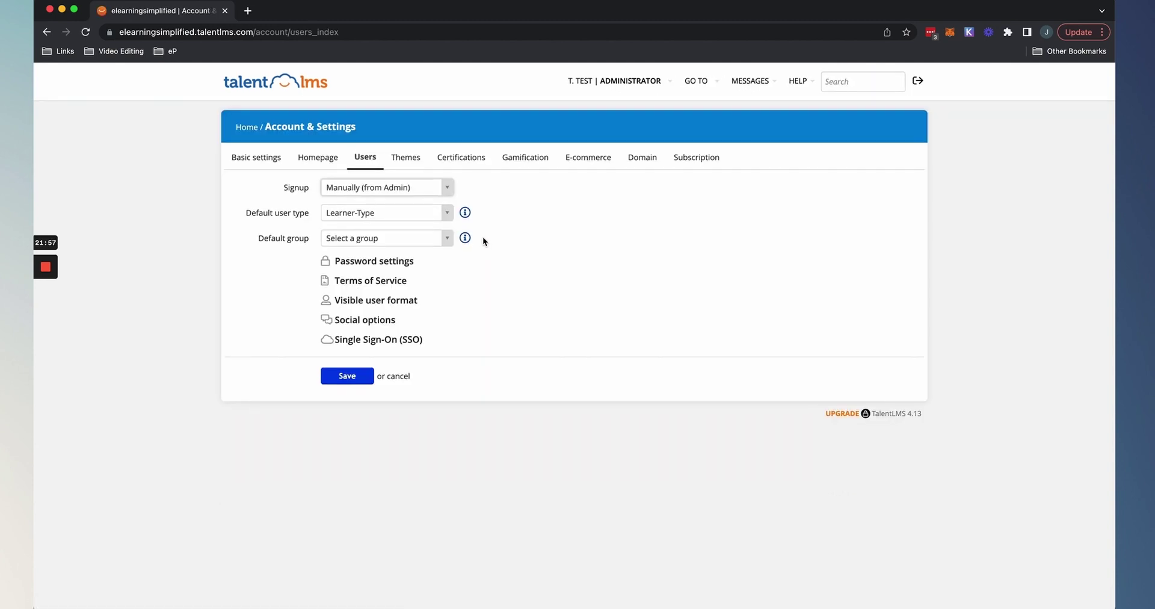
{"action": "left_click", "coordinate": [457, 164]}
{"action": "left_click", "coordinate": [529, 161]}
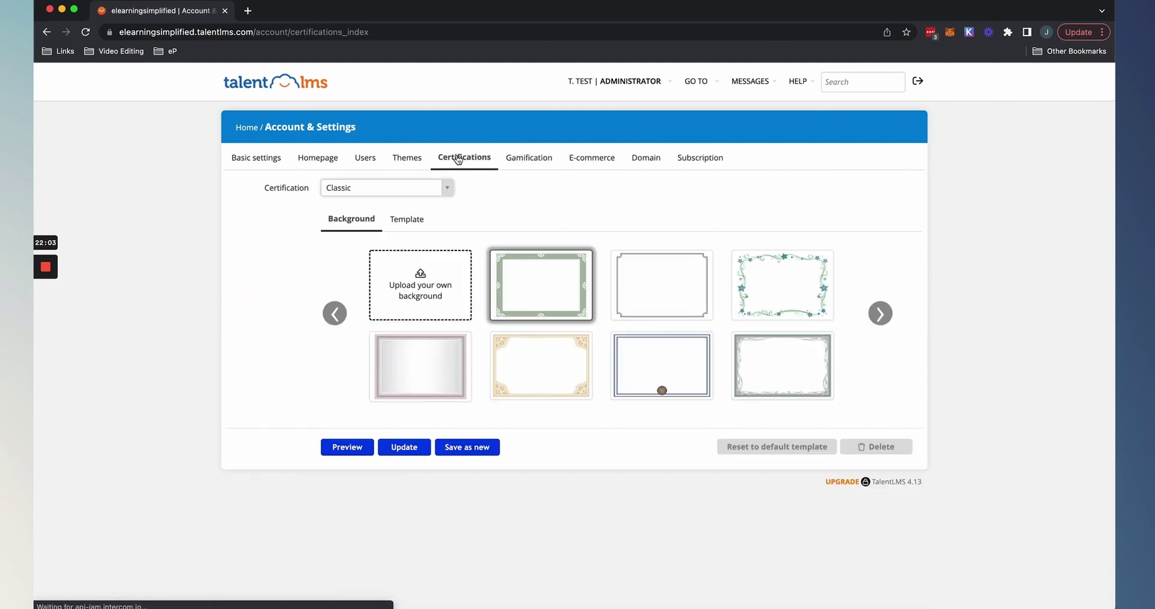
View the Gamification settings with points, badges and levels switched on.
{"action": "left_click", "coordinate": [529, 158]}
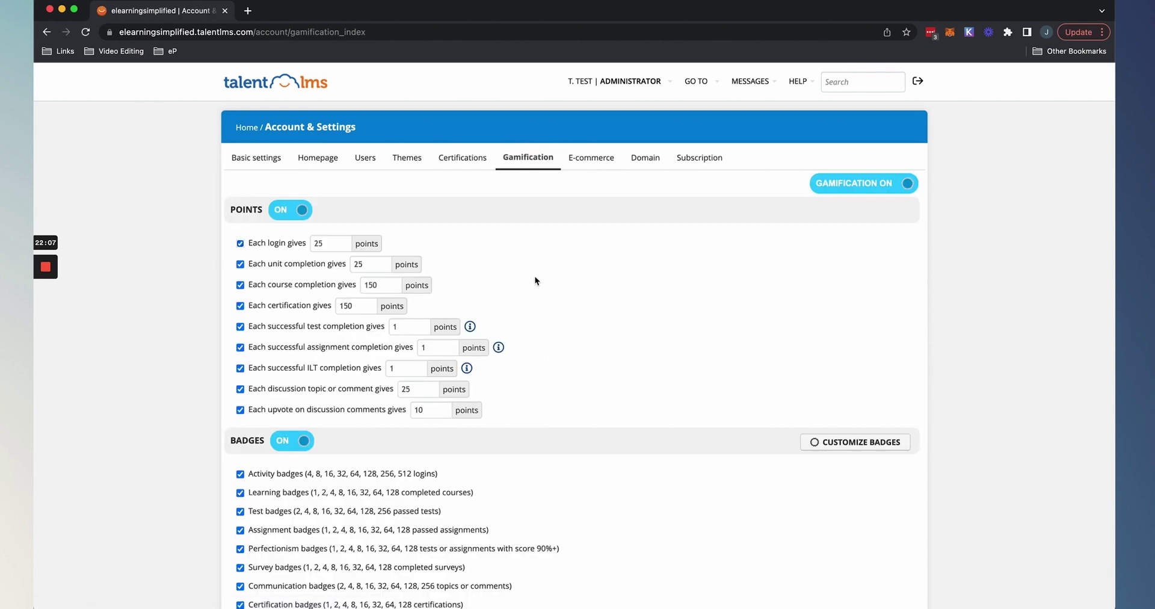
{"action": "scroll", "coordinate": [535, 277], "scroll_direction": "down", "scroll_amount": 7}
{"action": "scroll", "coordinate": [535, 278], "scroll_direction": "up", "scroll_amount": 6}
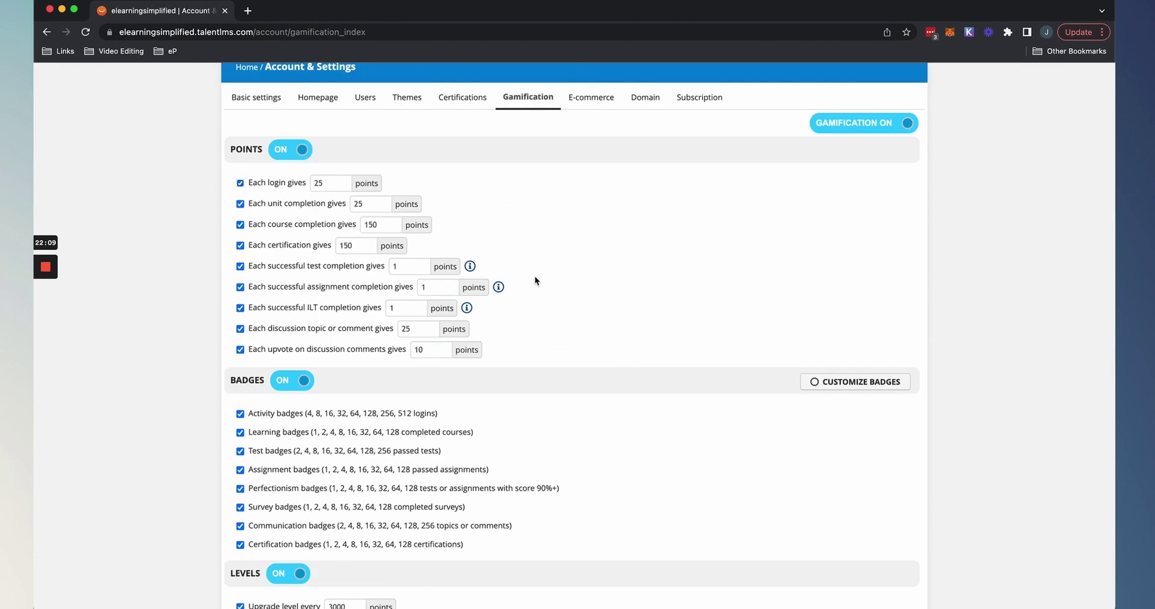
{"action": "scroll", "coordinate": [602, 119], "scroll_direction": "up", "scroll_amount": 2}
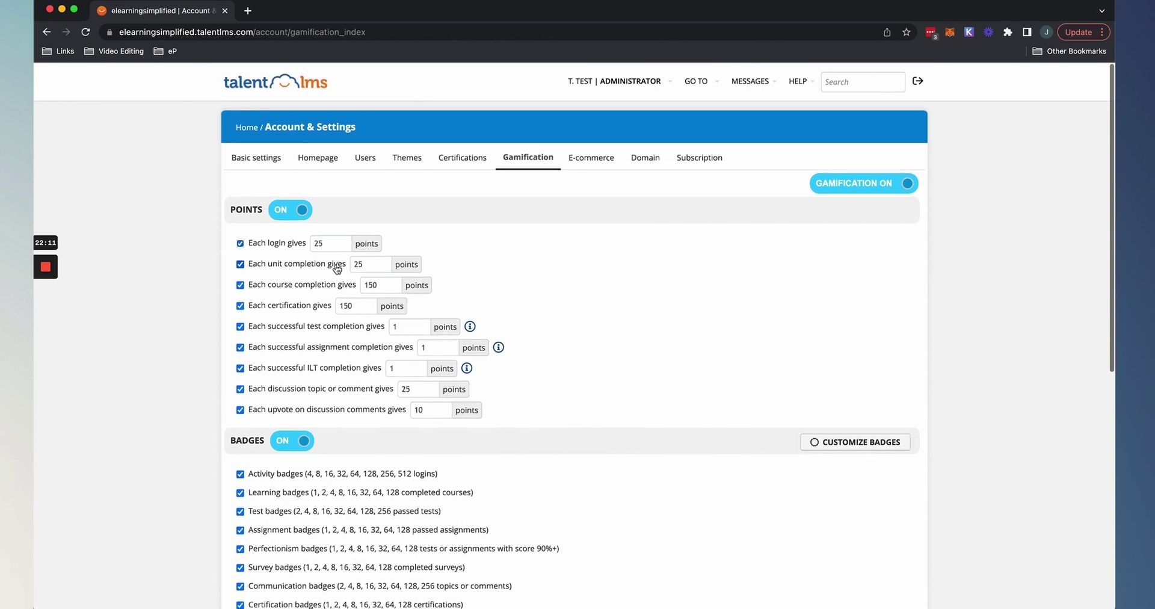
Check the E-commerce, Domain and Subscription tabs, showing the Free plan with 1/5 users, 7/10 courses.
{"action": "left_click", "coordinate": [592, 164]}
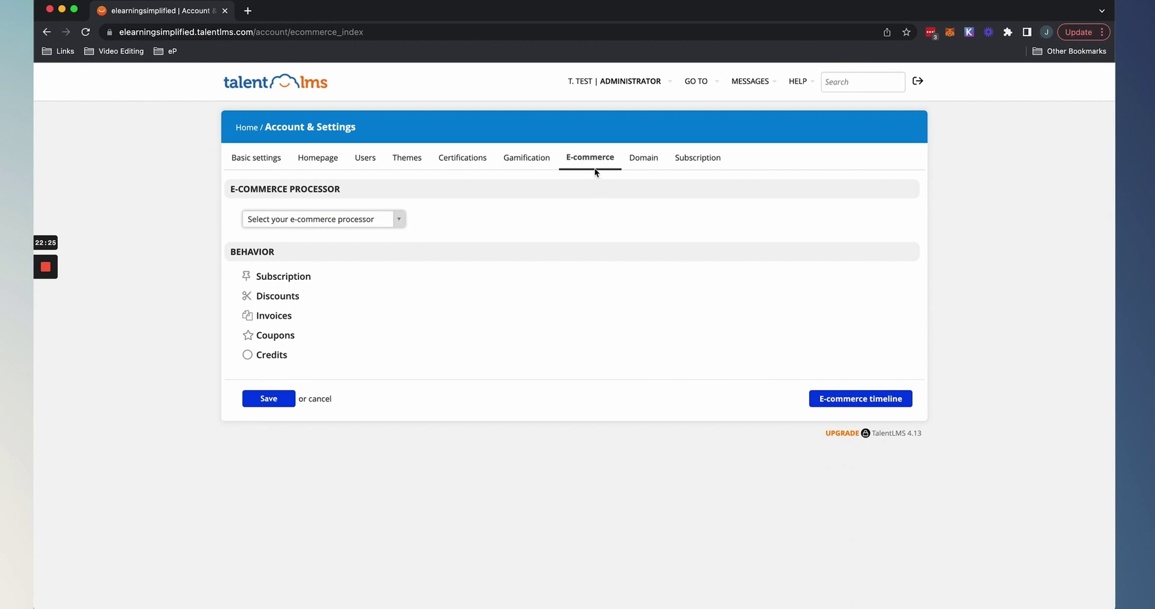
{"action": "left_click", "coordinate": [653, 162]}
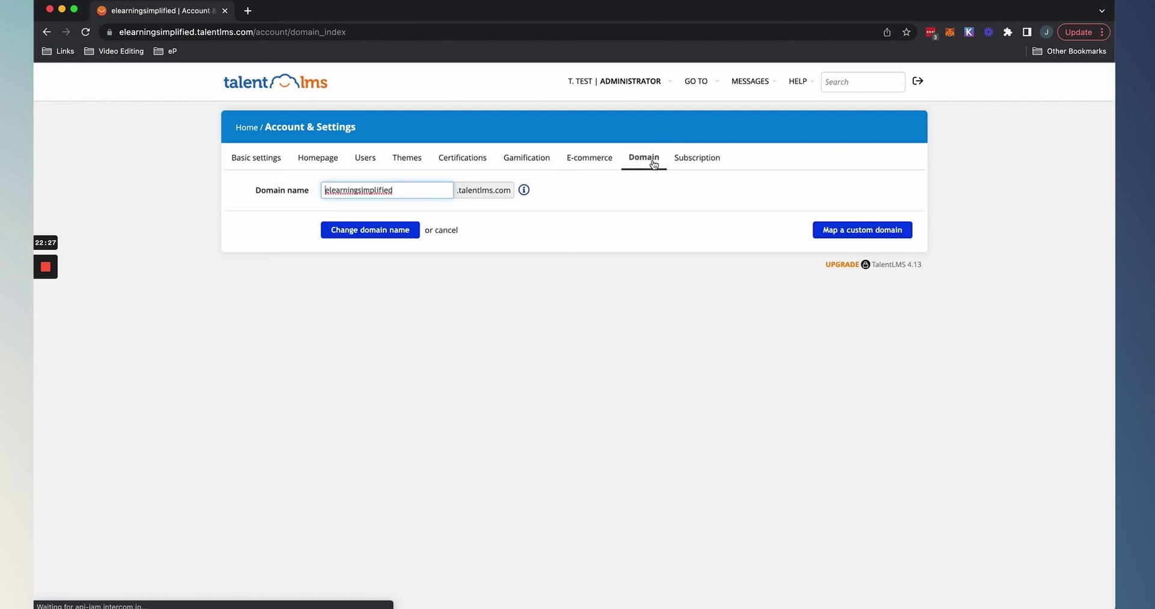
{"action": "left_click", "coordinate": [700, 161]}
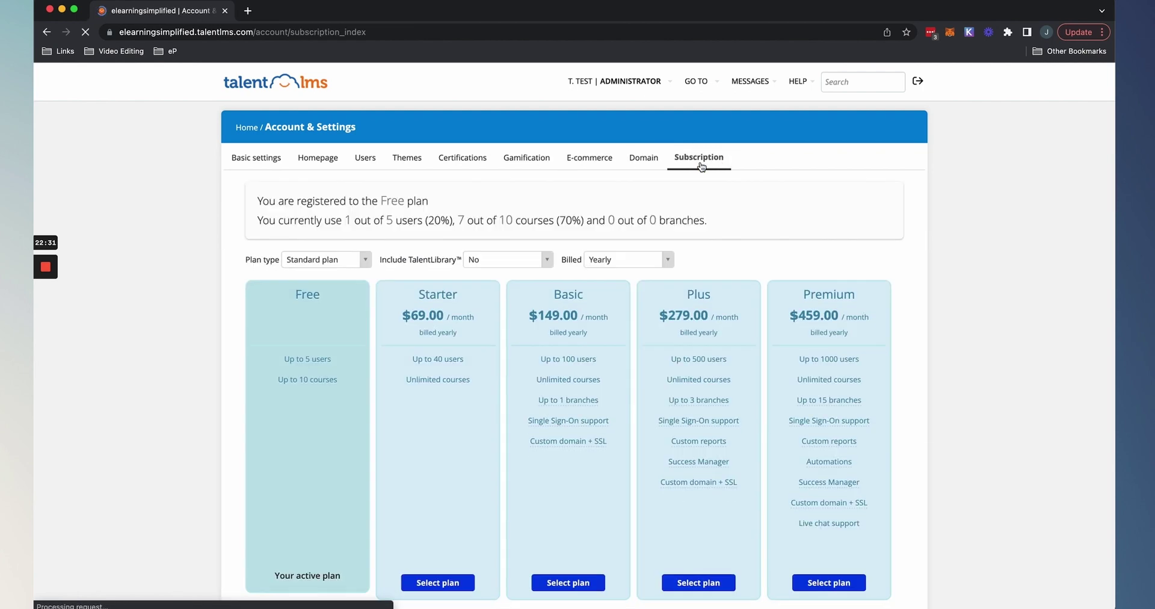